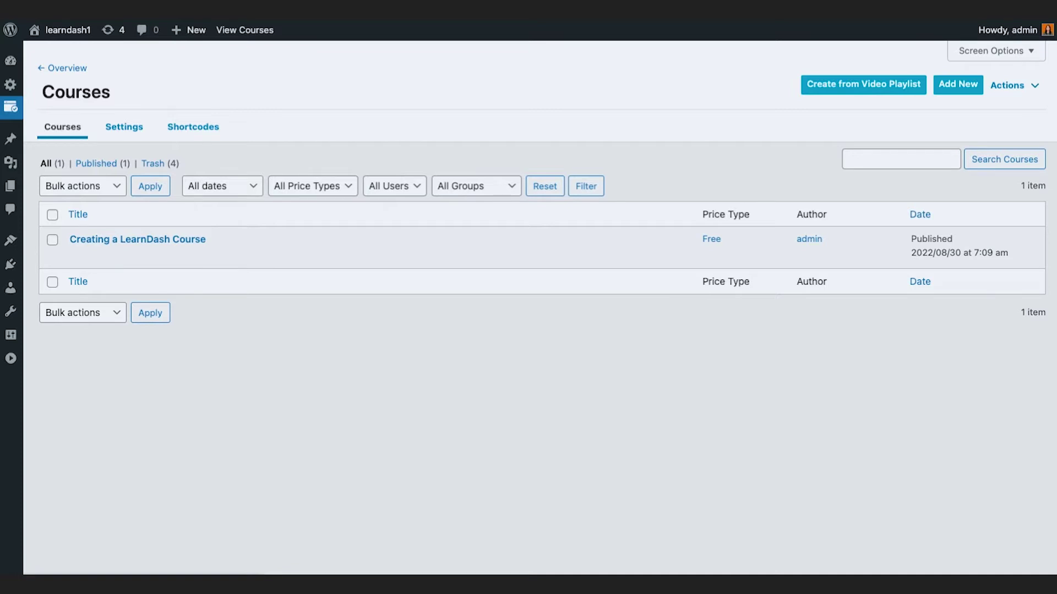
# - Add a new course and view its Builder, Settings and Groups sections, returning to the course page
pyautogui.click(869, 87)
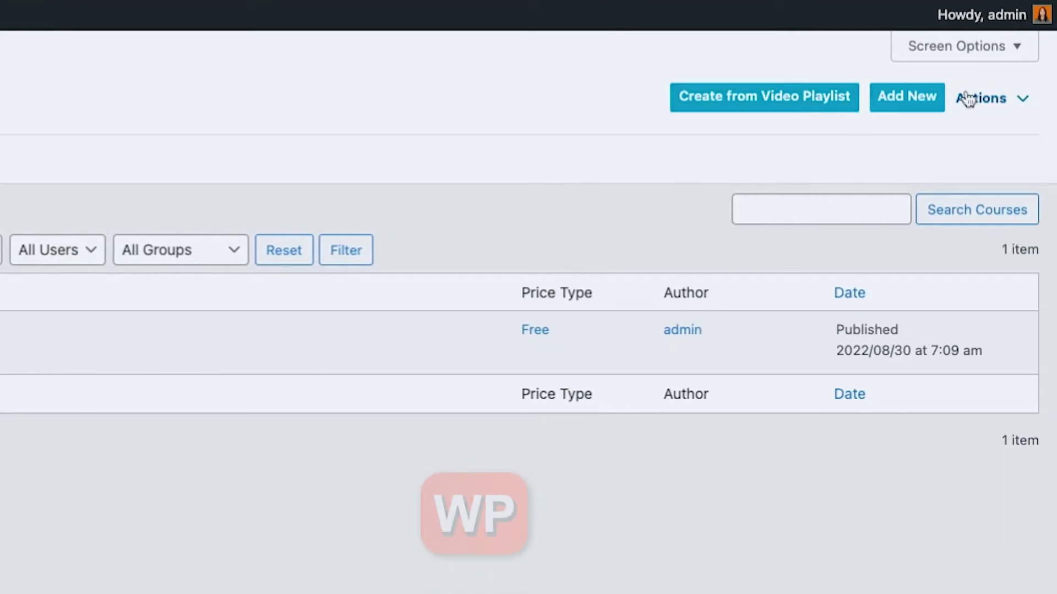
pyautogui.click(918, 112)
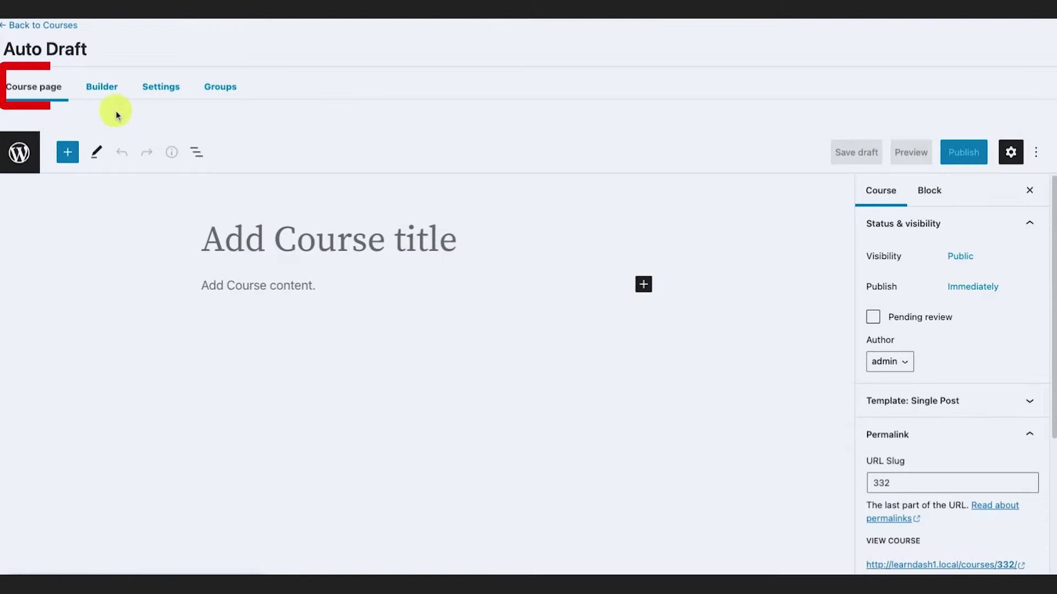
pyautogui.click(95, 87)
pyautogui.click(158, 88)
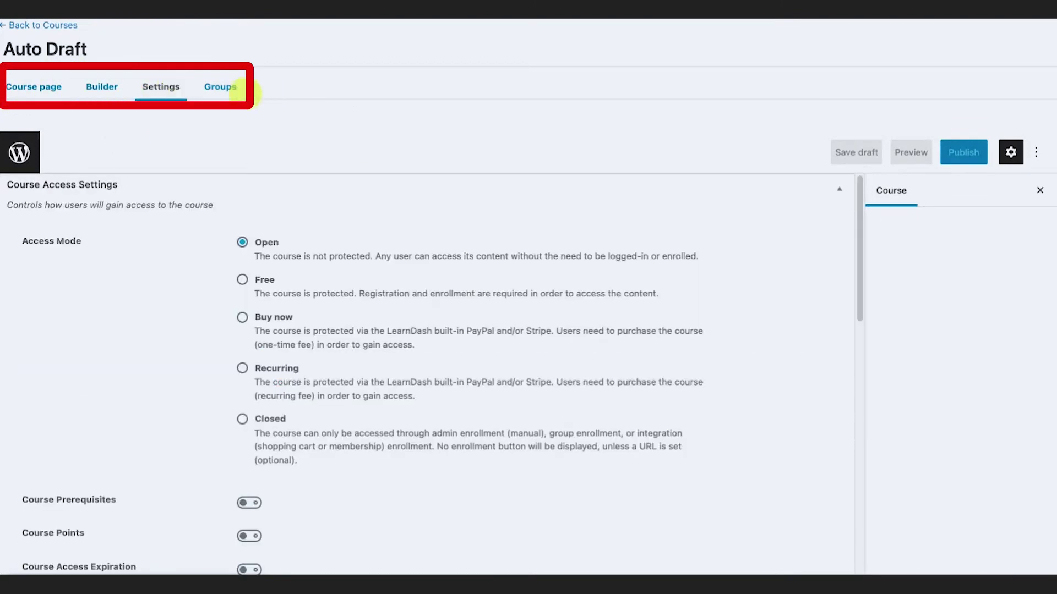
pyautogui.click(223, 87)
pyautogui.click(34, 87)
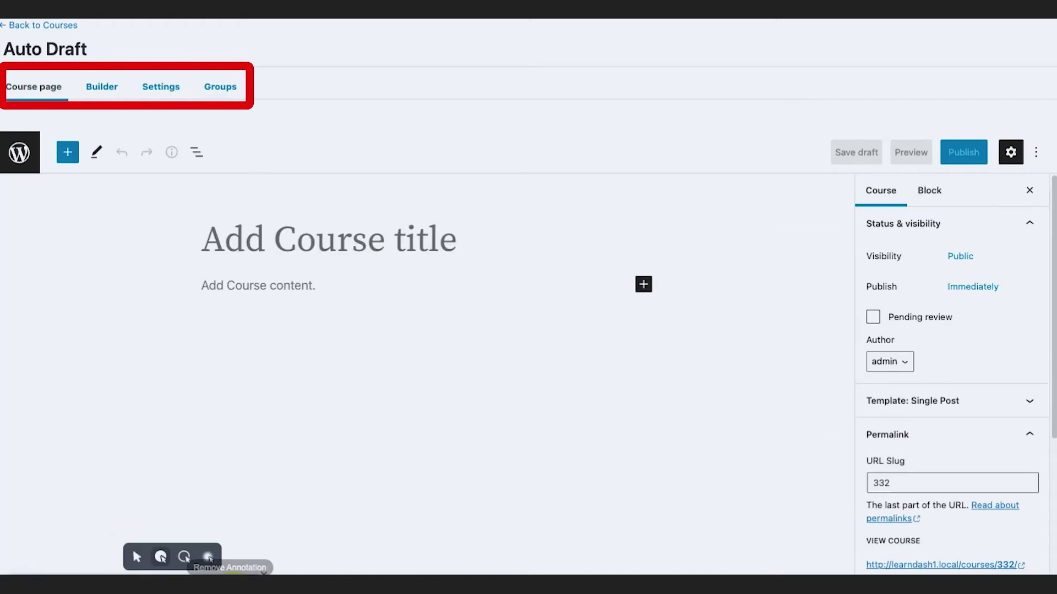
pyautogui.click(186, 557)
pyautogui.click(168, 557)
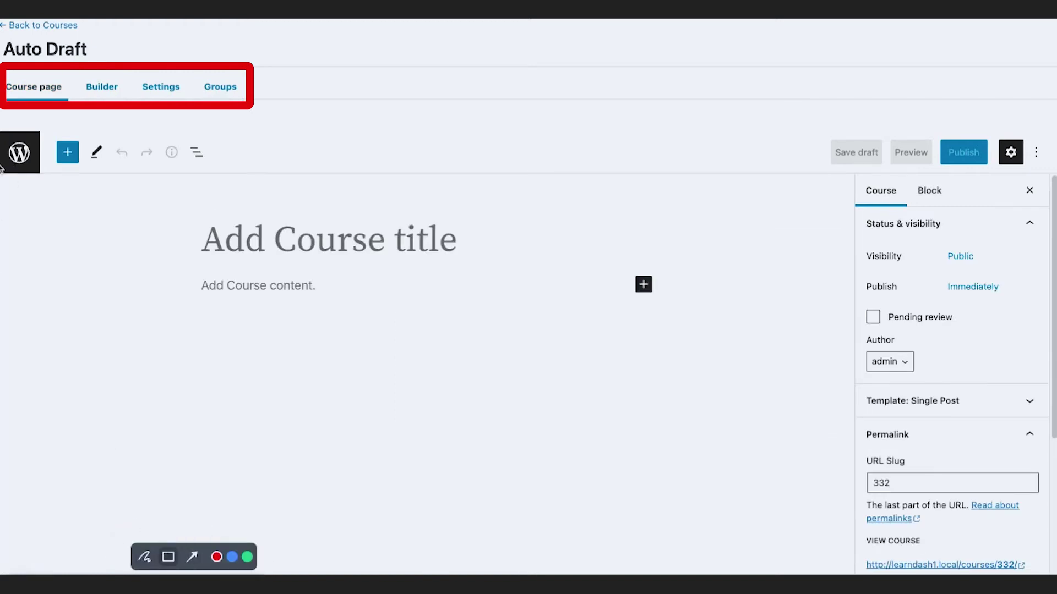
pyautogui.moveTo(2, 130)
pyautogui.mouseDown()
pyautogui.moveTo(299, 354)
pyautogui.moveTo(703, 560)
pyautogui.moveTo(859, 575)
pyautogui.mouseUp()
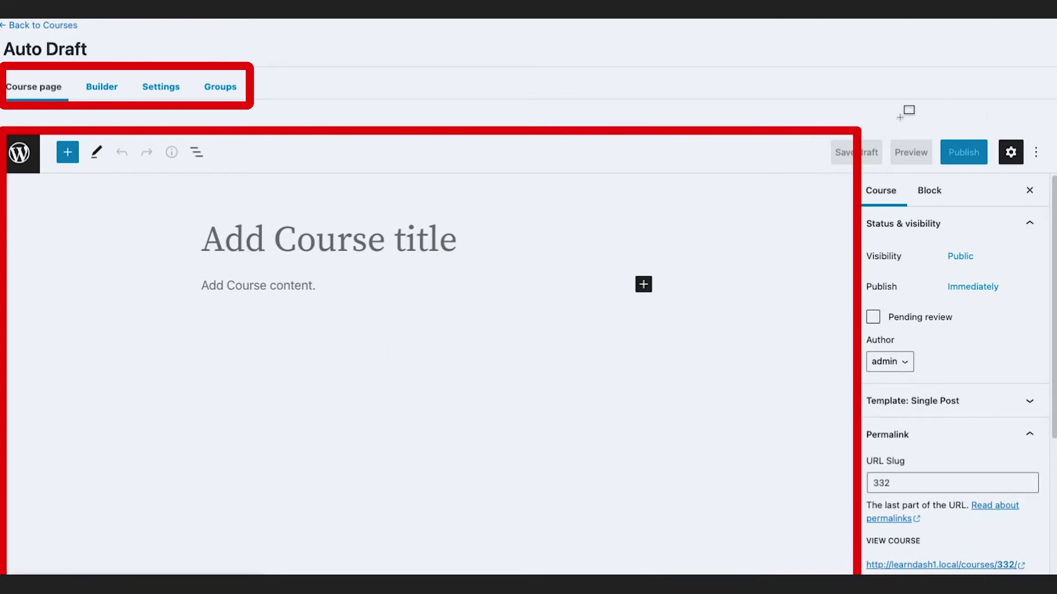
pyautogui.moveTo(862, 174)
pyautogui.mouseDown()
pyautogui.moveTo(1000, 379)
pyautogui.moveTo(1034, 557)
pyautogui.moveTo(1049, 575)
pyautogui.mouseUp()
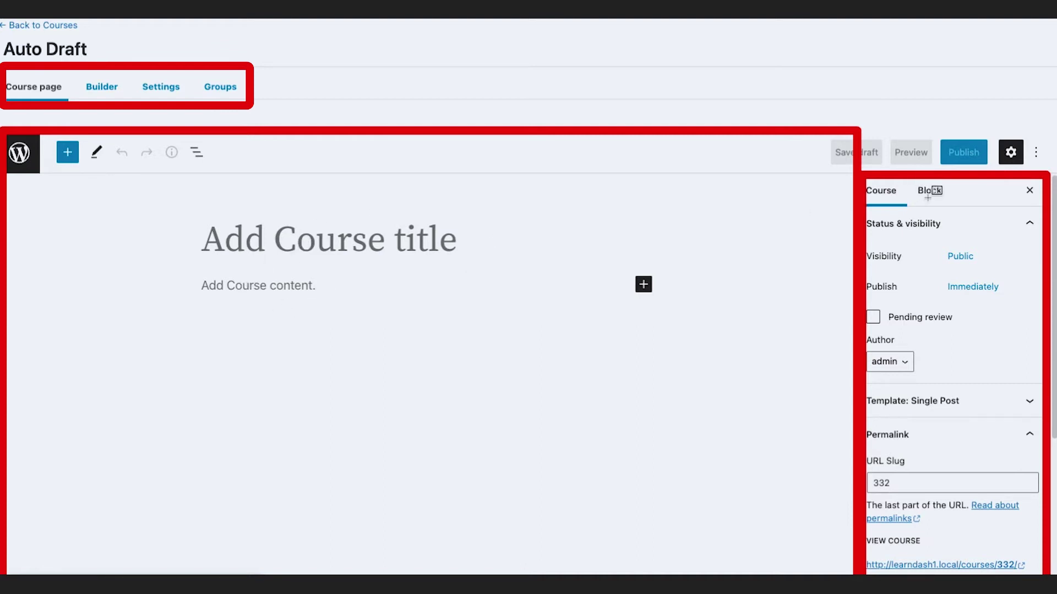
pyautogui.press('Escape')
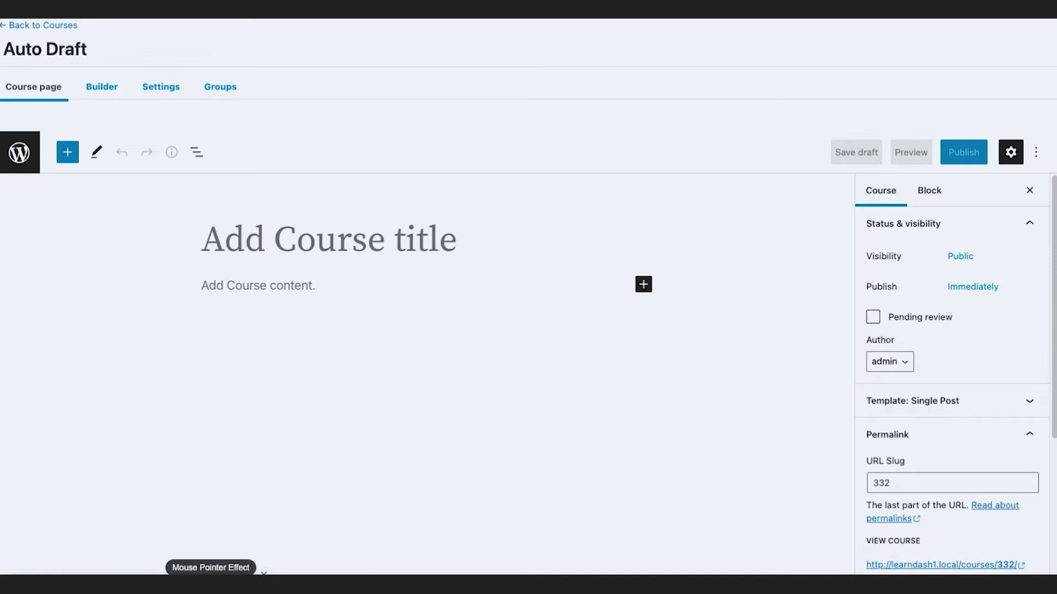
pyautogui.click(173, 583)
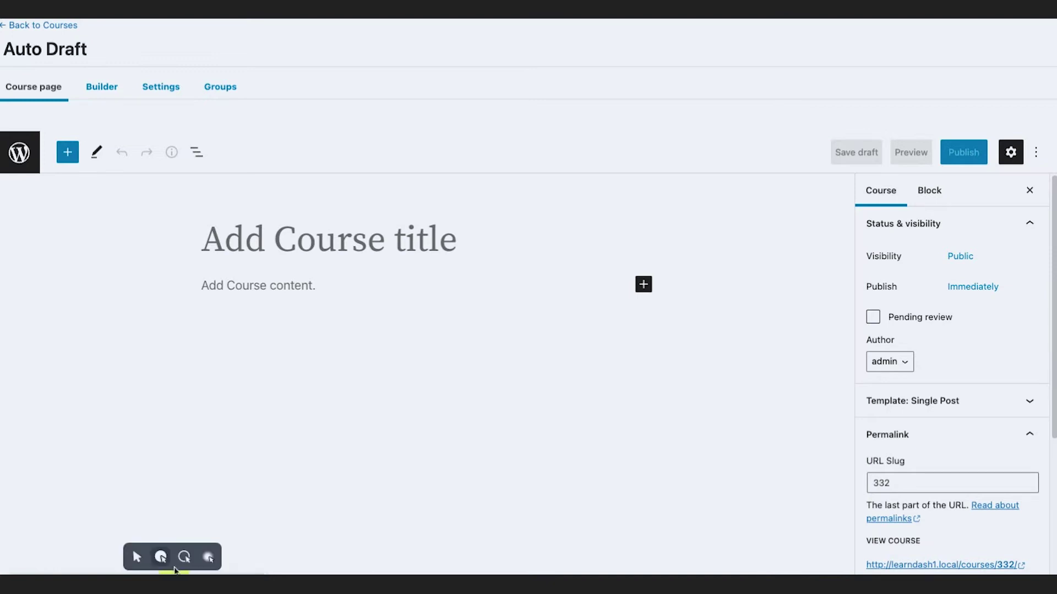
# - Insert a paragraph block in the course content containing the text "test"
pyautogui.click(644, 286)
pyautogui.click(677, 404)
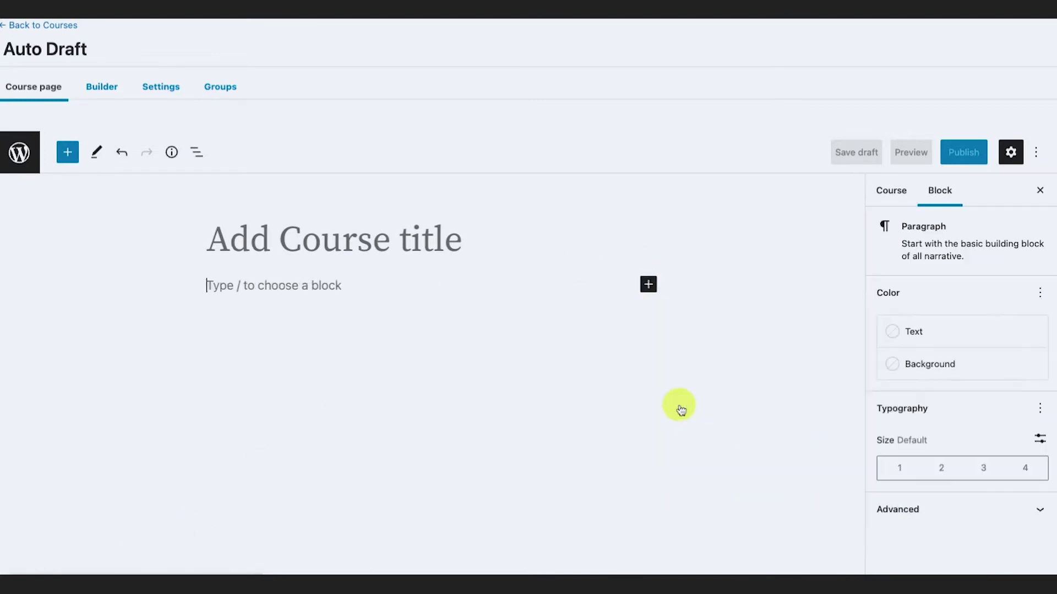
pyautogui.write('test')
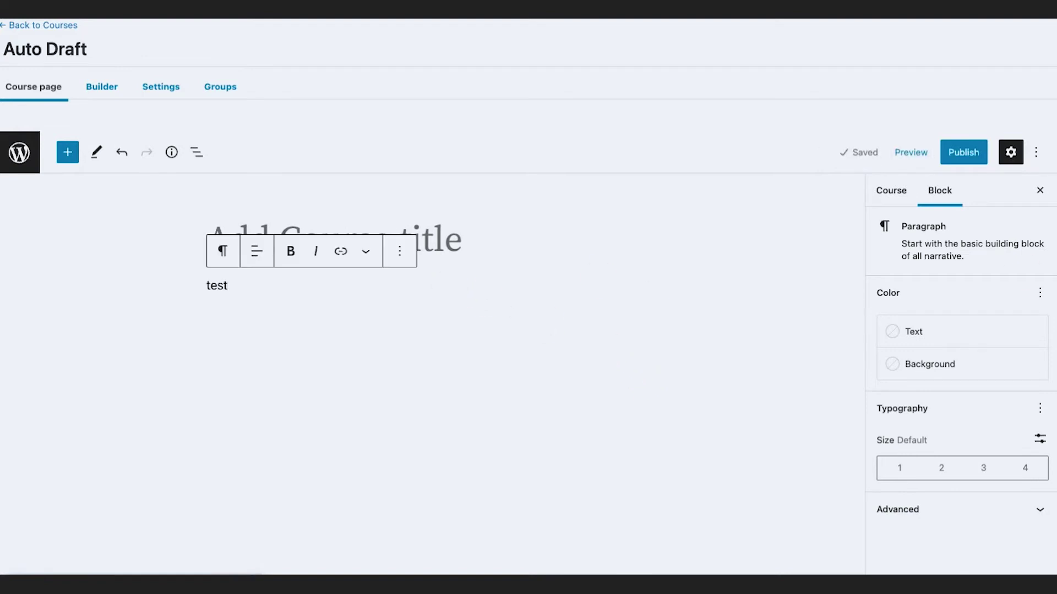
# - Give the "test" paragraph a red text color and a yellow background
pyautogui.click(901, 336)
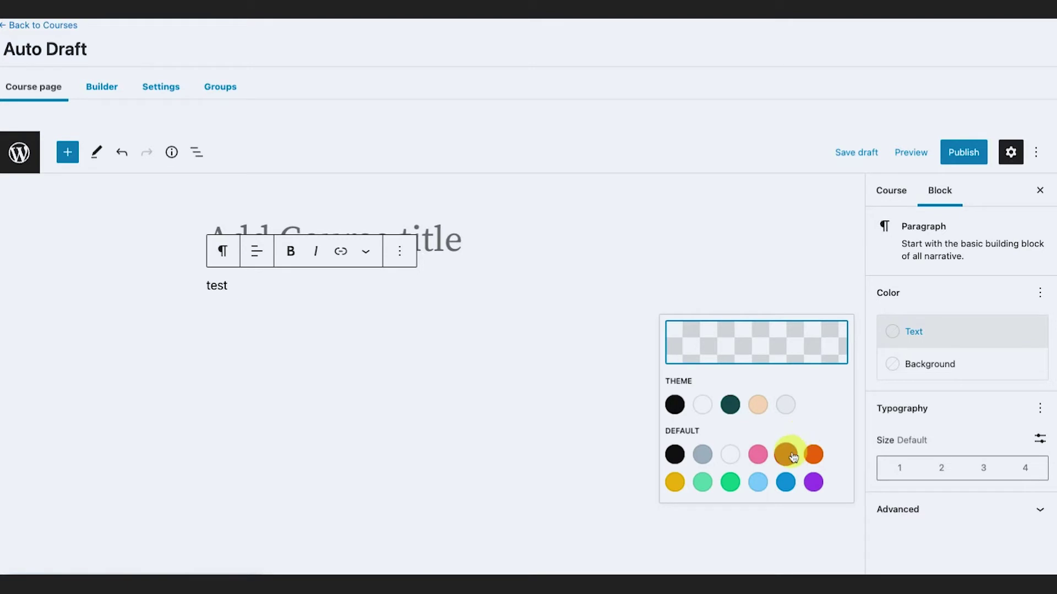
pyautogui.click(787, 455)
pyautogui.click(892, 363)
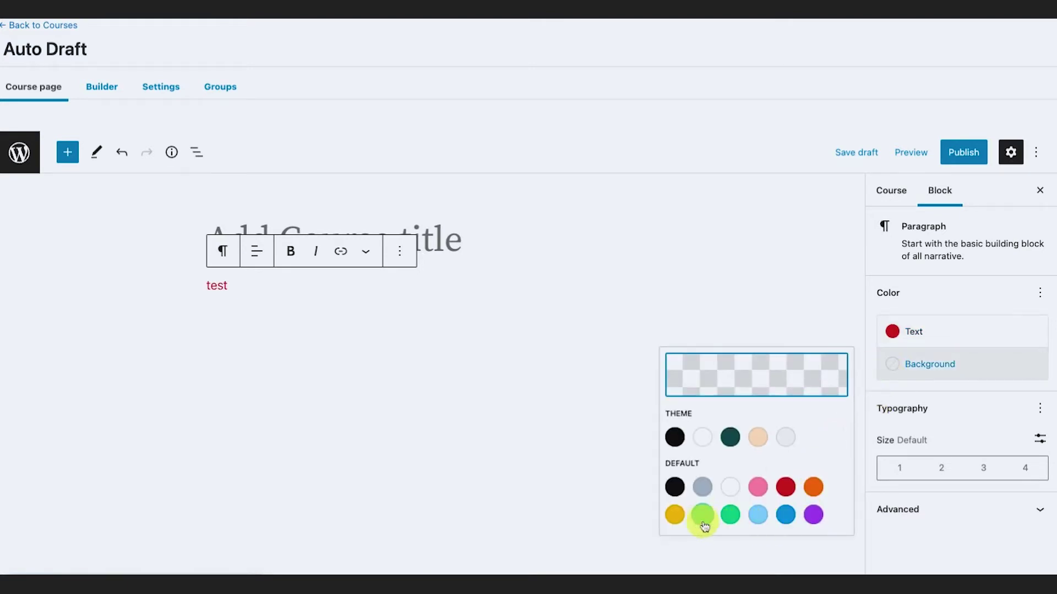
pyautogui.click(681, 518)
pyautogui.click(566, 484)
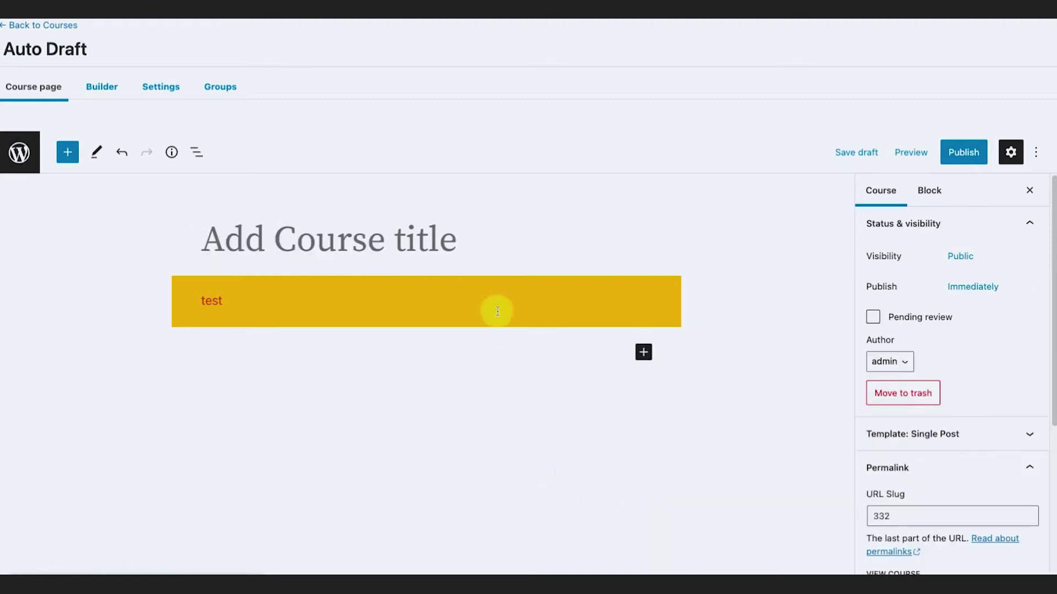
# - Remove the "test" paragraph block from the course content
pyautogui.click(432, 283)
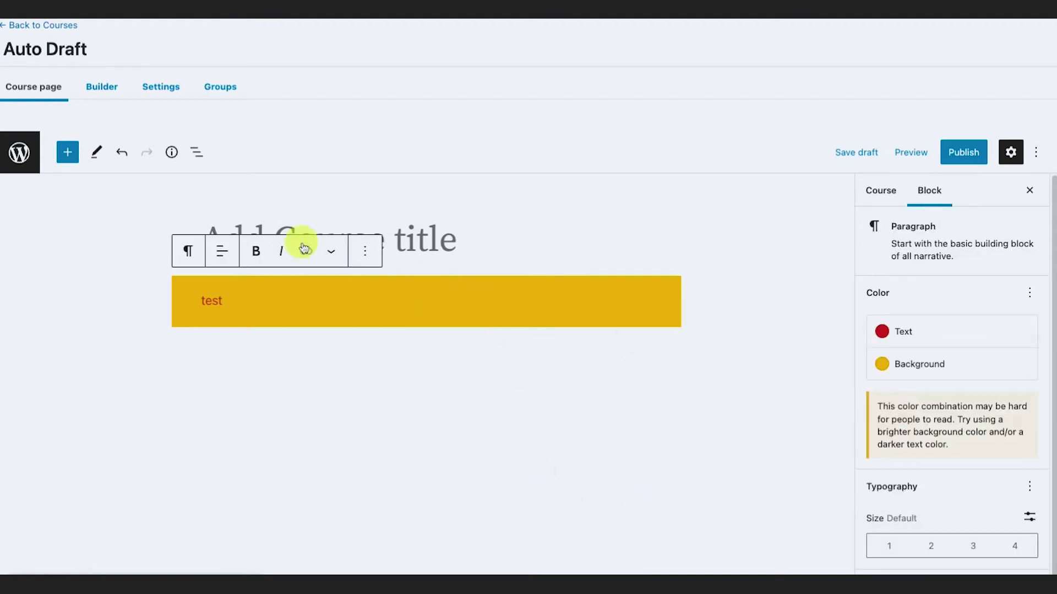
pyautogui.click(364, 253)
pyautogui.click(434, 540)
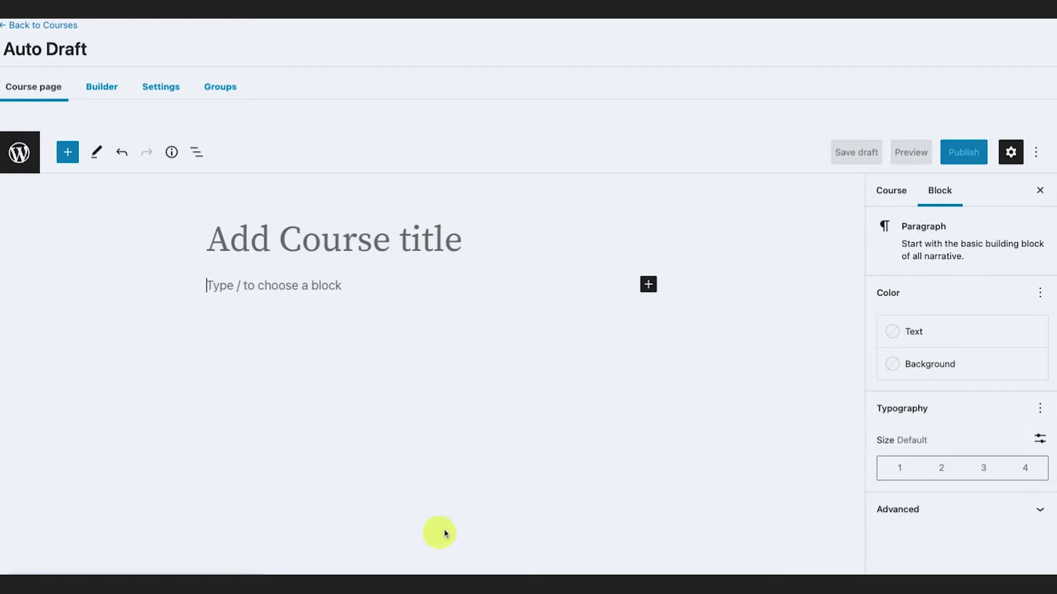
# - Show the course-level settings, and hide and show the settings sidebar several times
pyautogui.click(902, 199)
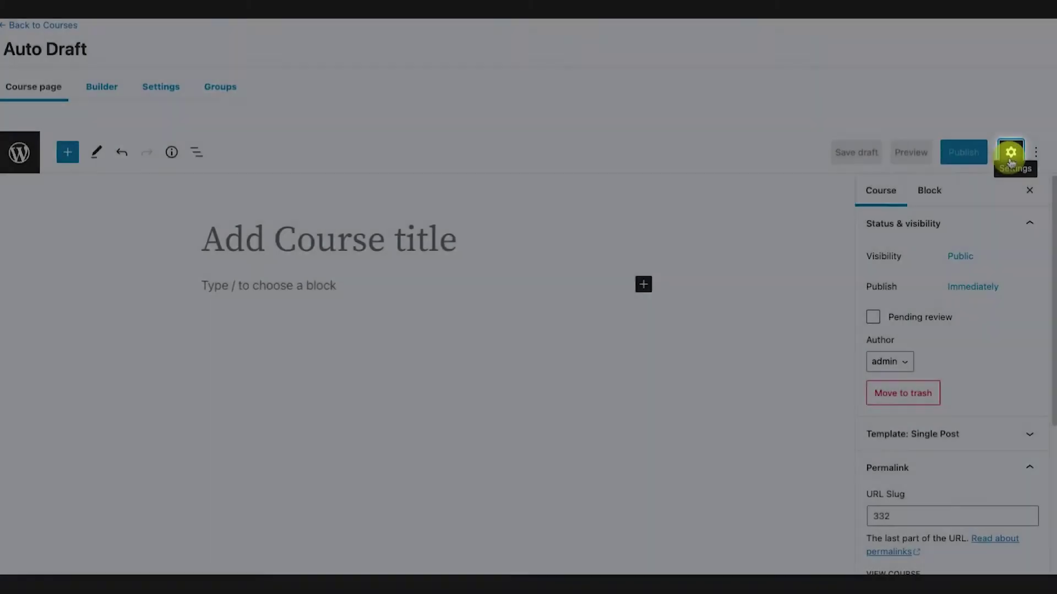
pyautogui.click(1010, 159)
pyautogui.click(1011, 157)
pyautogui.click(1016, 160)
pyautogui.click(1016, 142)
pyautogui.click(1016, 147)
pyautogui.click(1016, 144)
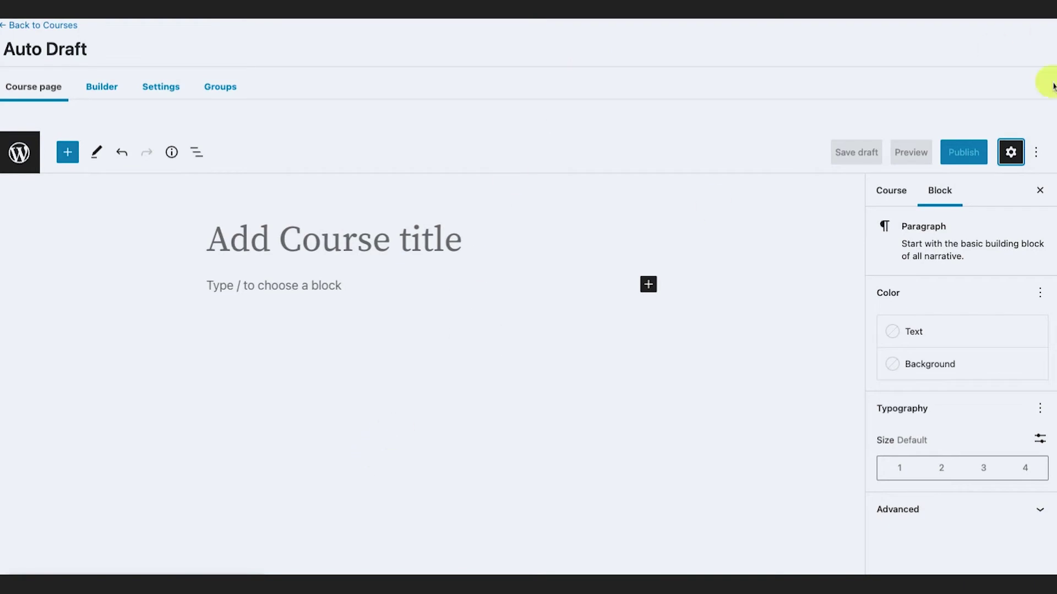
# - Enable Spotlight mode and Top toolbar for the editor, toggling Fullscreen mode off and back on
pyautogui.click(1037, 151)
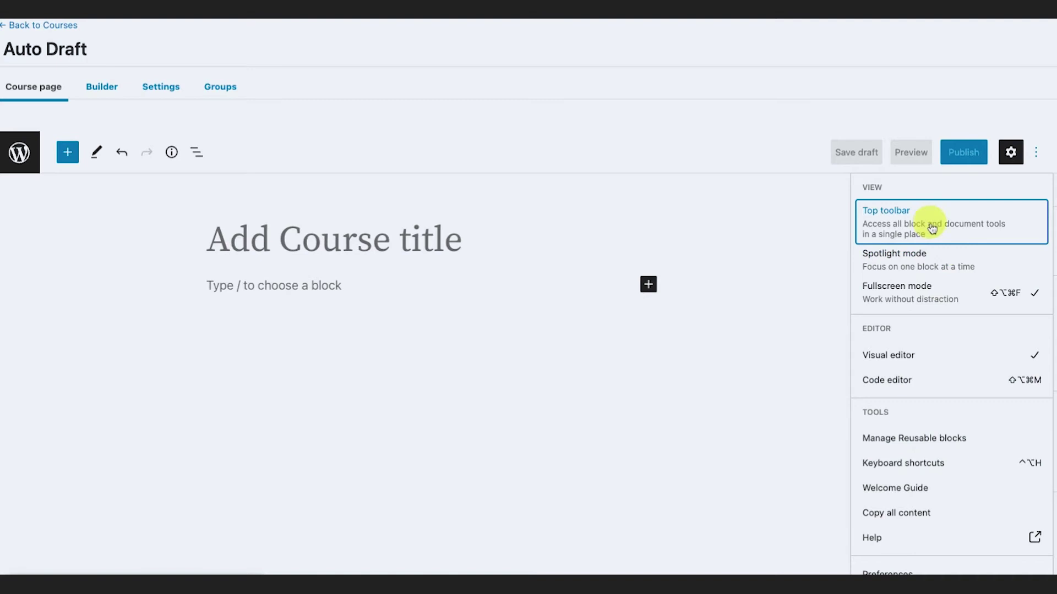
pyautogui.click(942, 265)
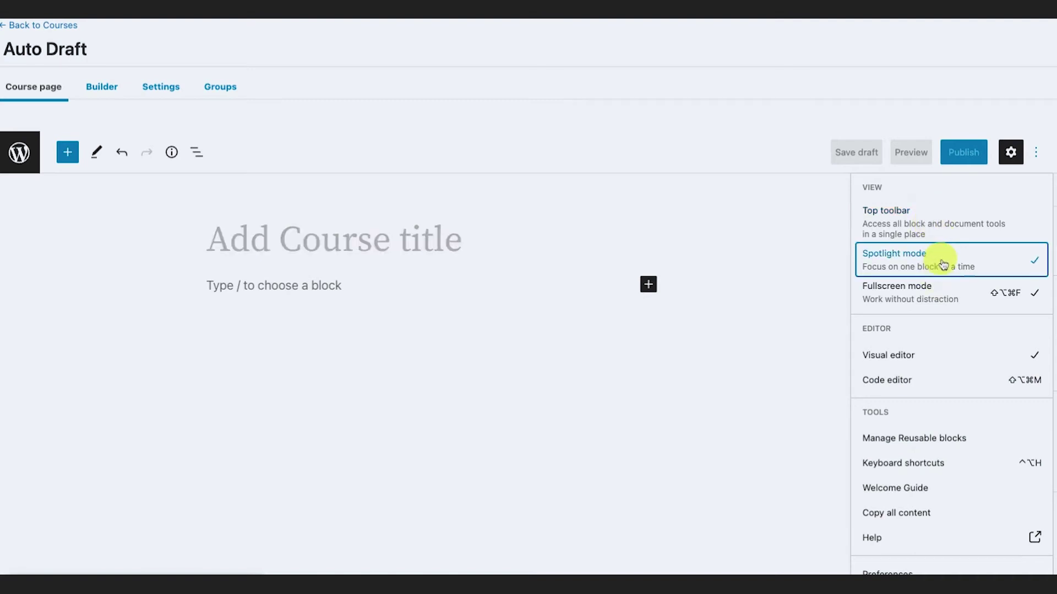
pyautogui.click(935, 293)
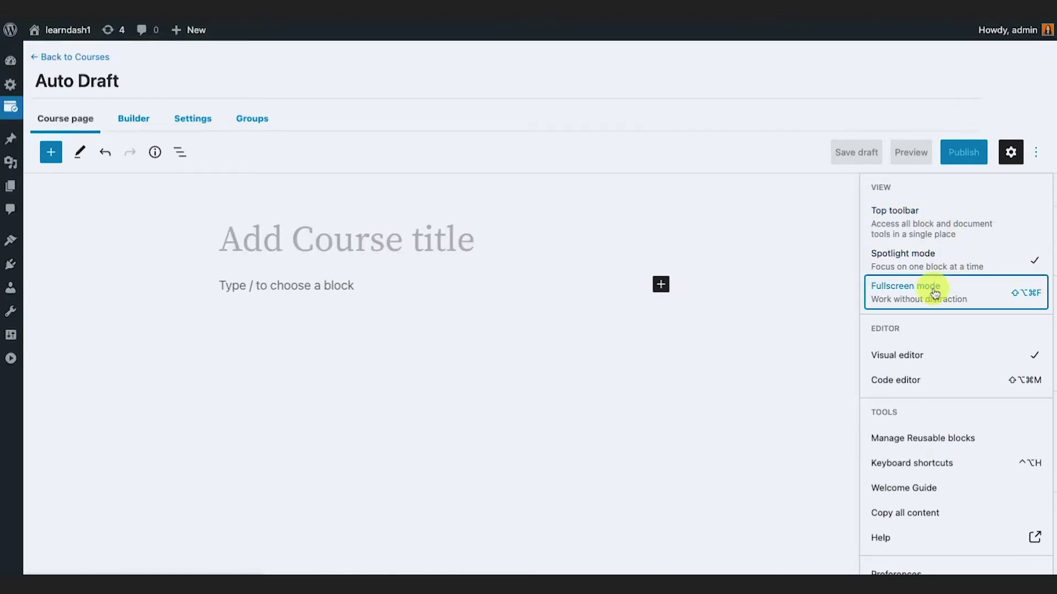
pyautogui.click(934, 293)
pyautogui.click(934, 288)
pyautogui.click(934, 287)
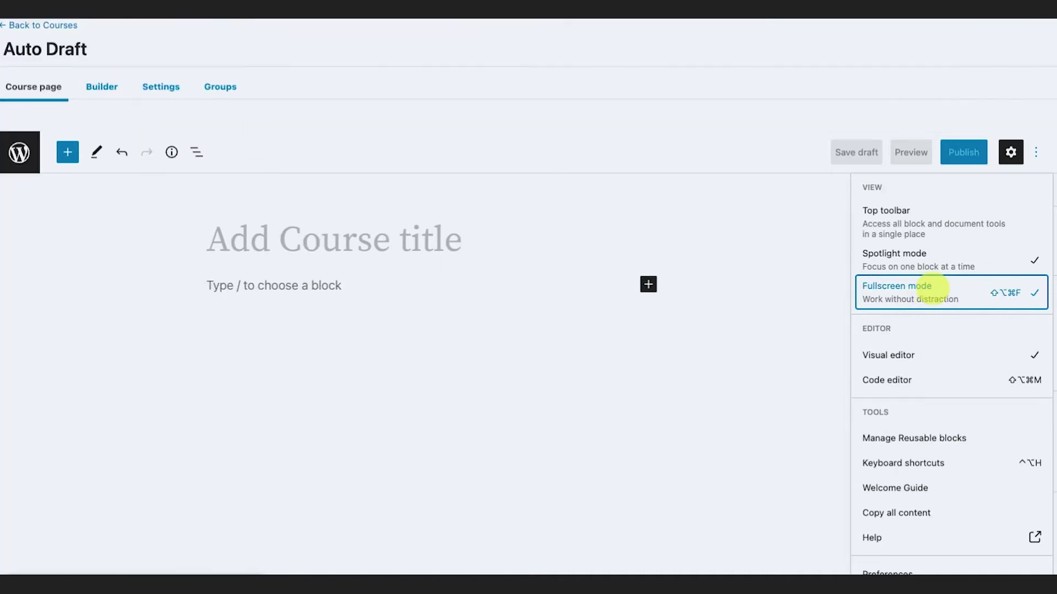
pyautogui.click(970, 217)
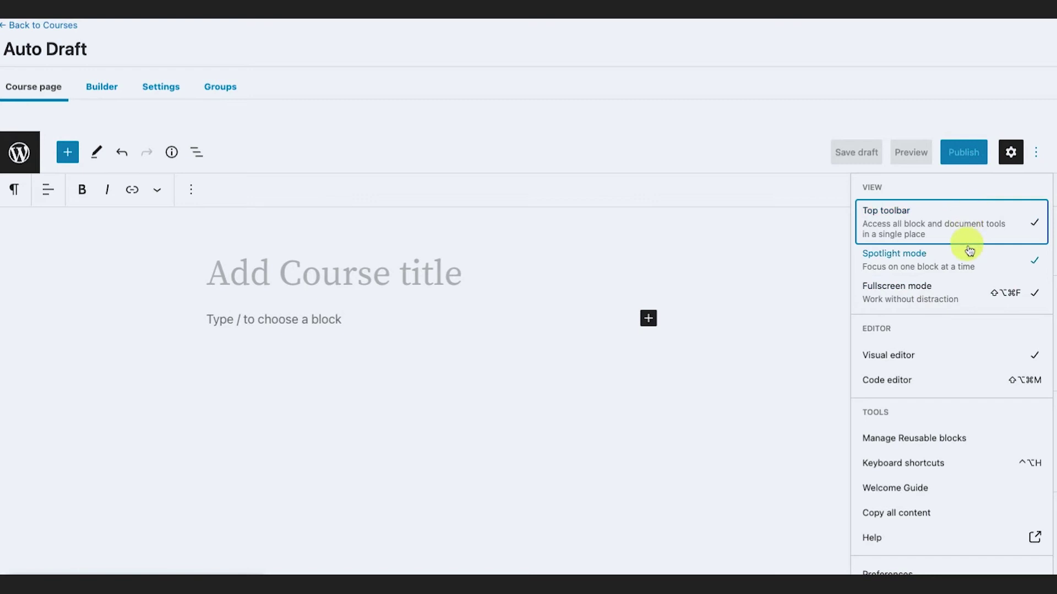
# - Turn off Spotlight mode, Top toolbar and Fullscreen mode in the editor view options
pyautogui.click(1040, 269)
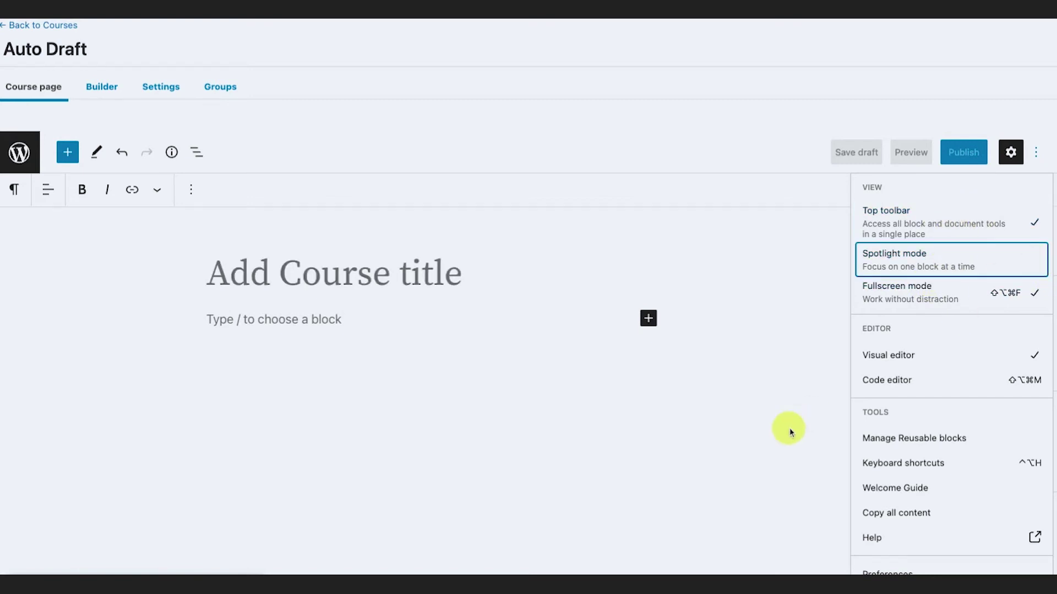
pyautogui.click(1042, 225)
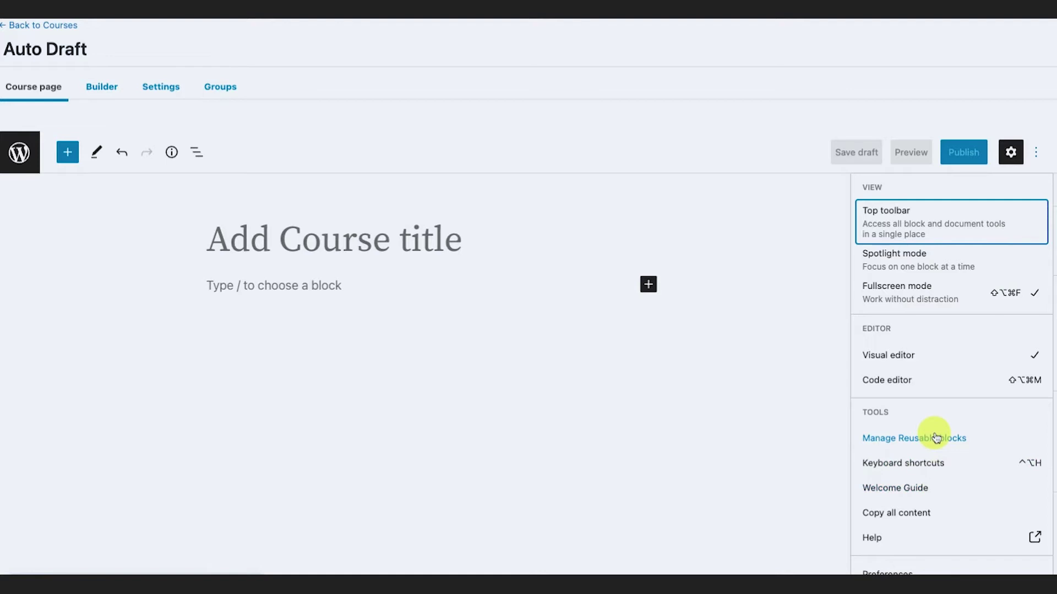
pyautogui.click(968, 304)
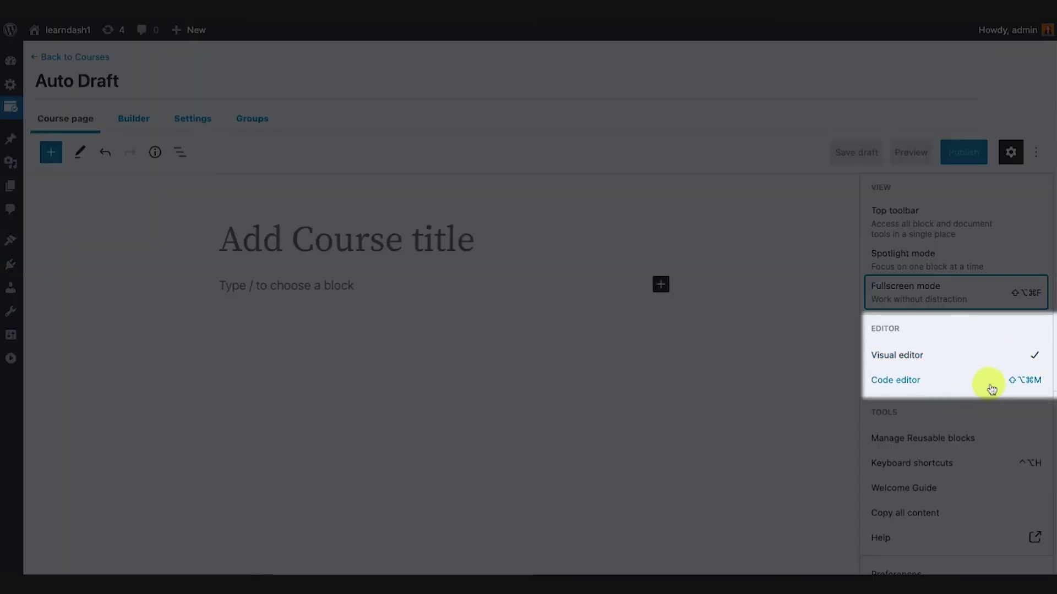
# - Switch the course page back and forth between the code editor and the visual editor, ending in the visual editor
pyautogui.click(992, 389)
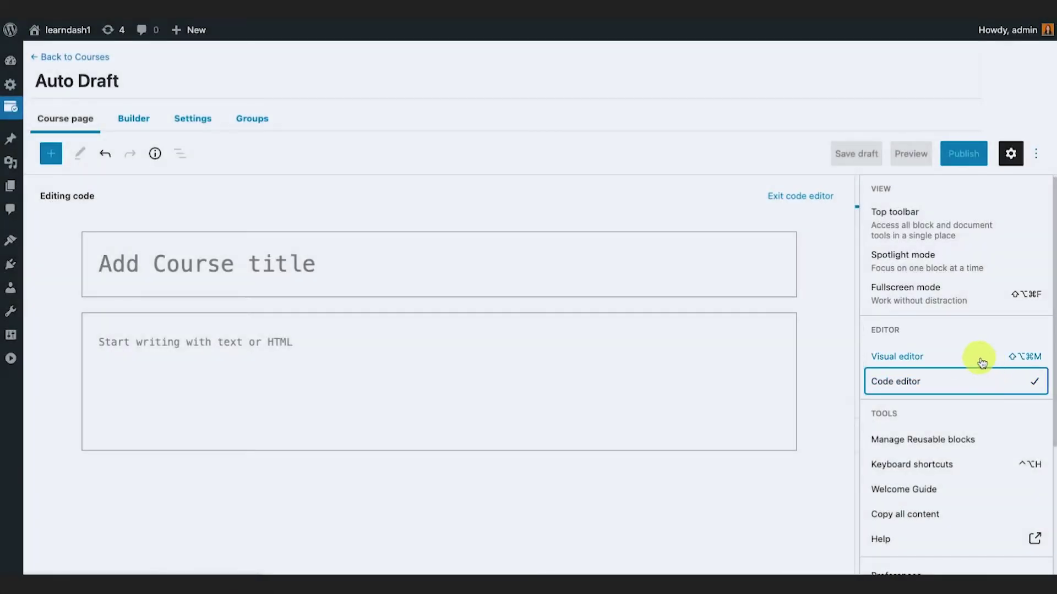
pyautogui.click(979, 355)
pyautogui.click(982, 380)
pyautogui.click(965, 359)
pyautogui.click(967, 383)
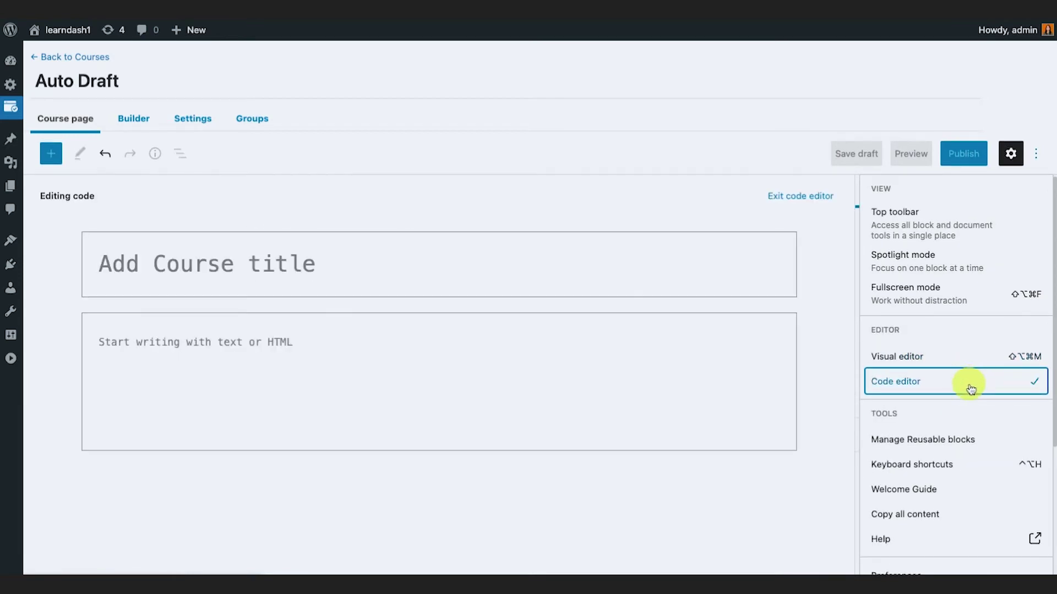
pyautogui.click(958, 363)
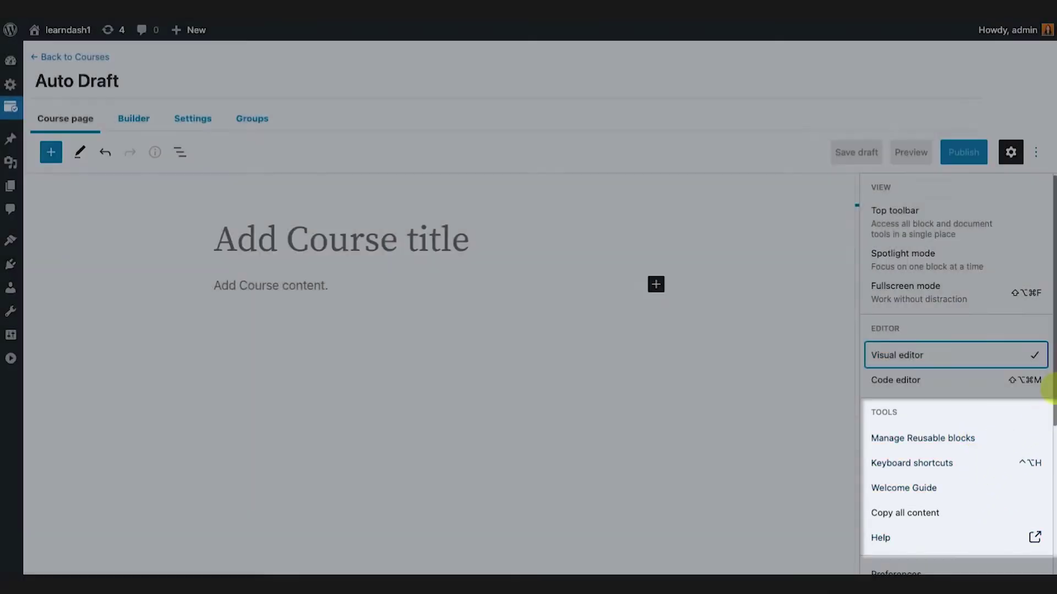
pyautogui.moveTo(1054, 389); pyautogui.dragTo(1055, 389)
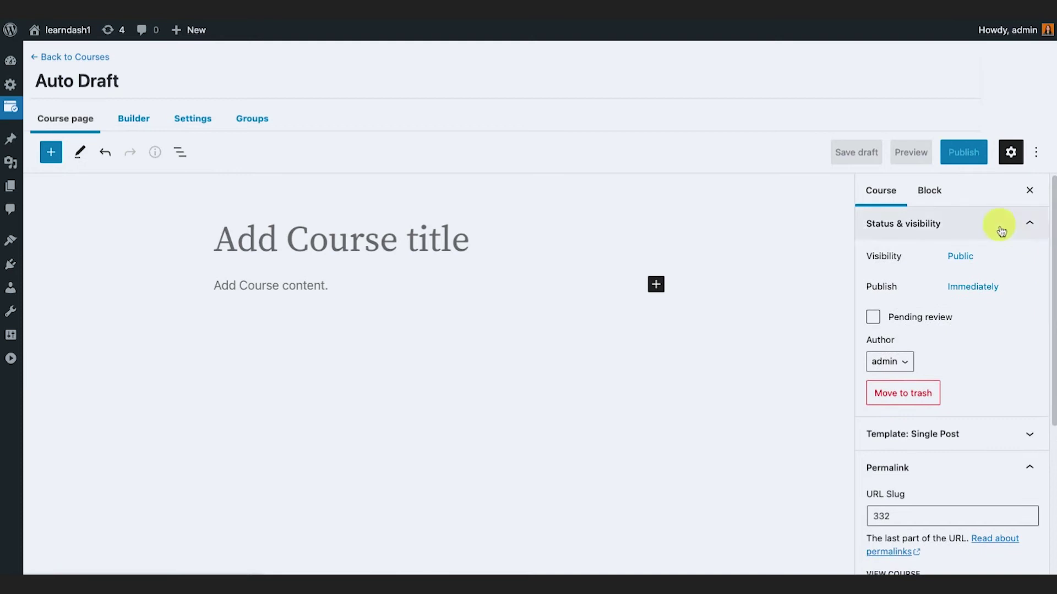
pyautogui.click(1036, 151)
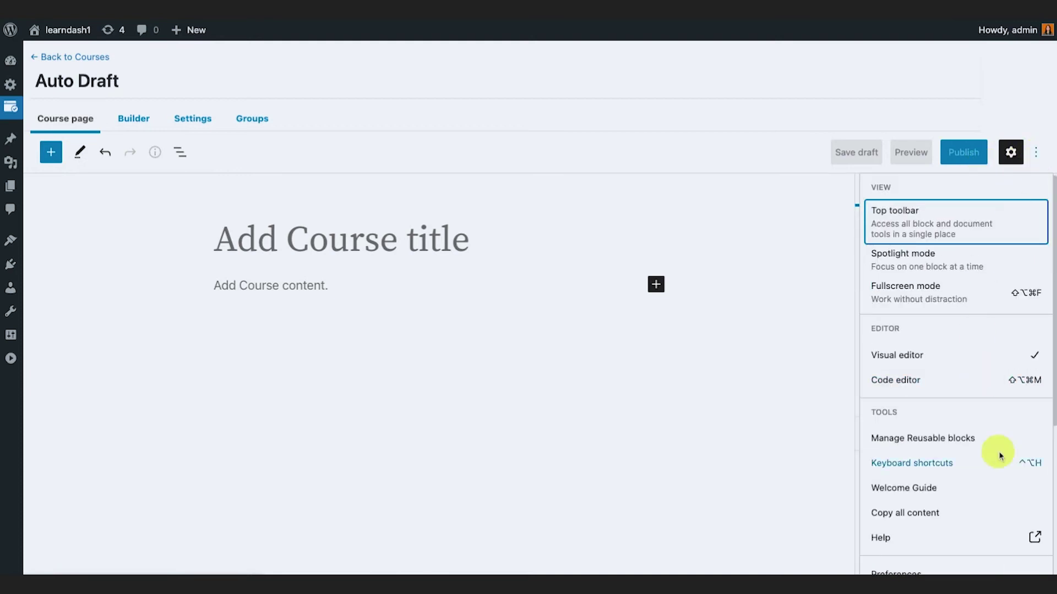
pyautogui.click(1038, 160)
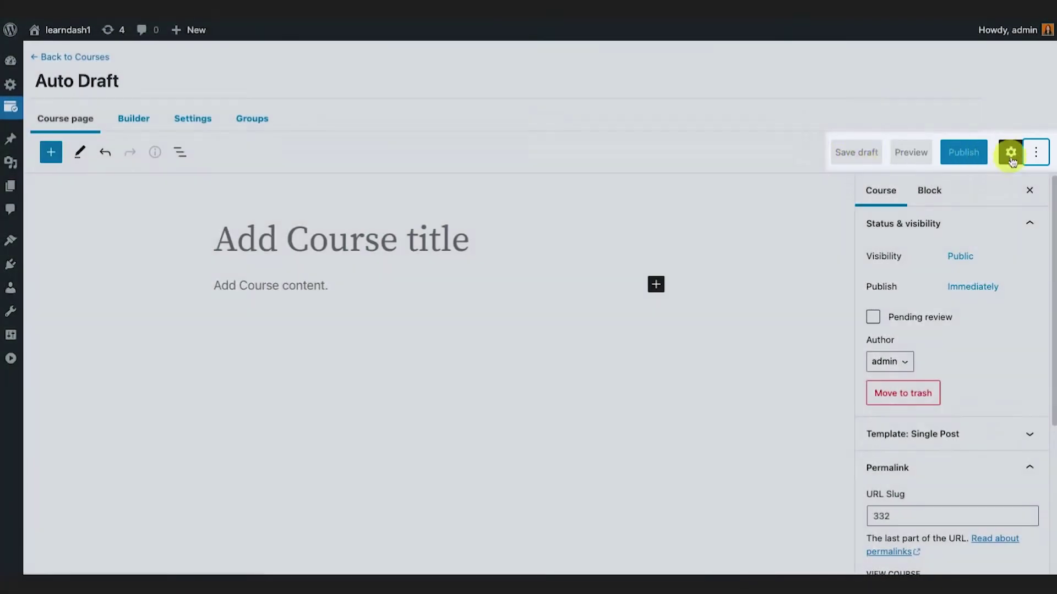
# - Toggle the visibility of the settings sidebar, leaving it hidden
pyautogui.click(1014, 157)
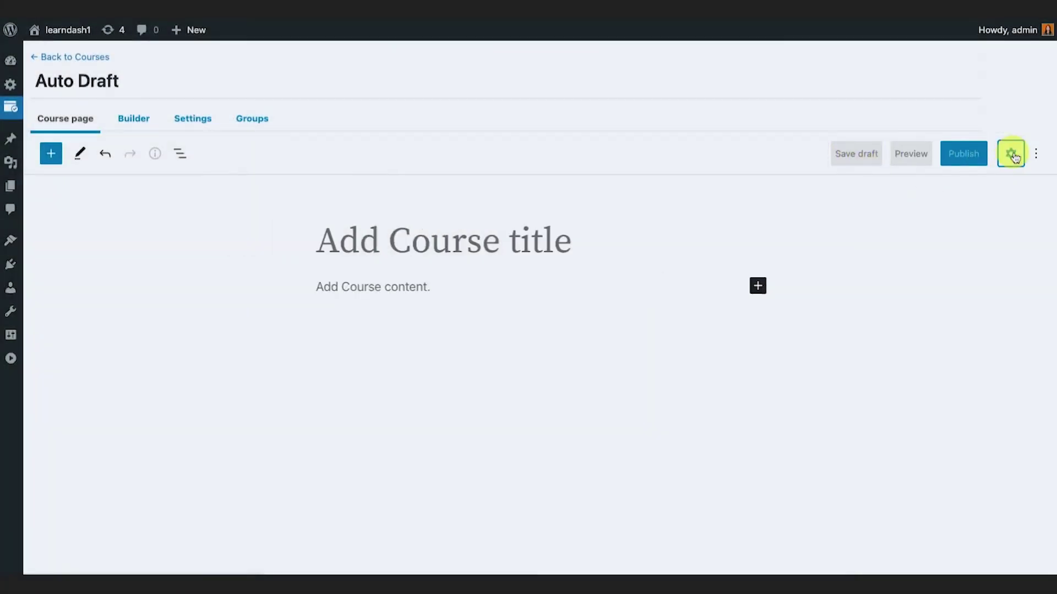
pyautogui.click(1014, 157)
pyautogui.click(1014, 157)
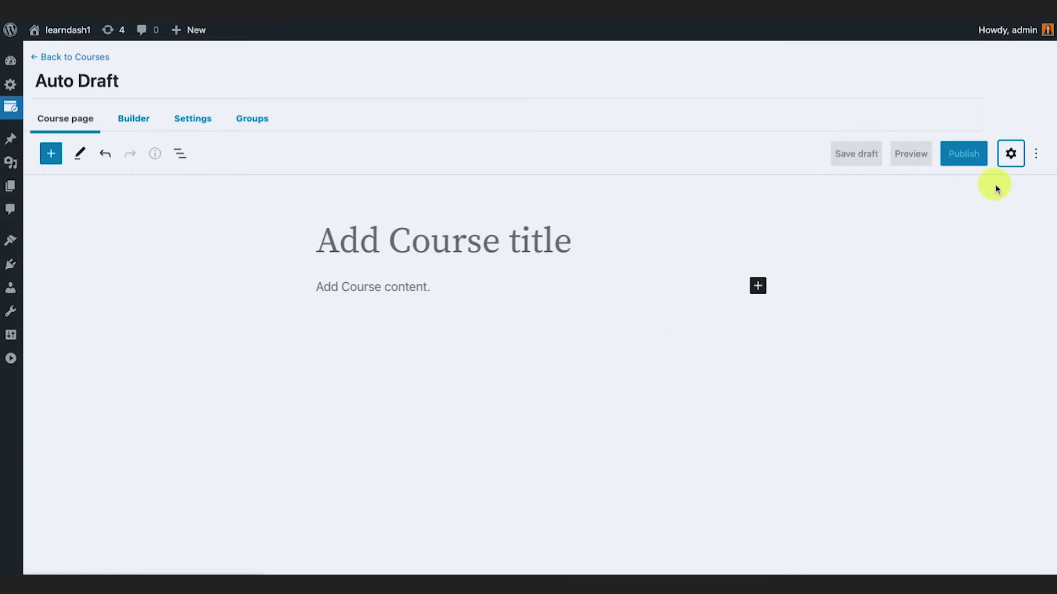
pyautogui.click(1009, 160)
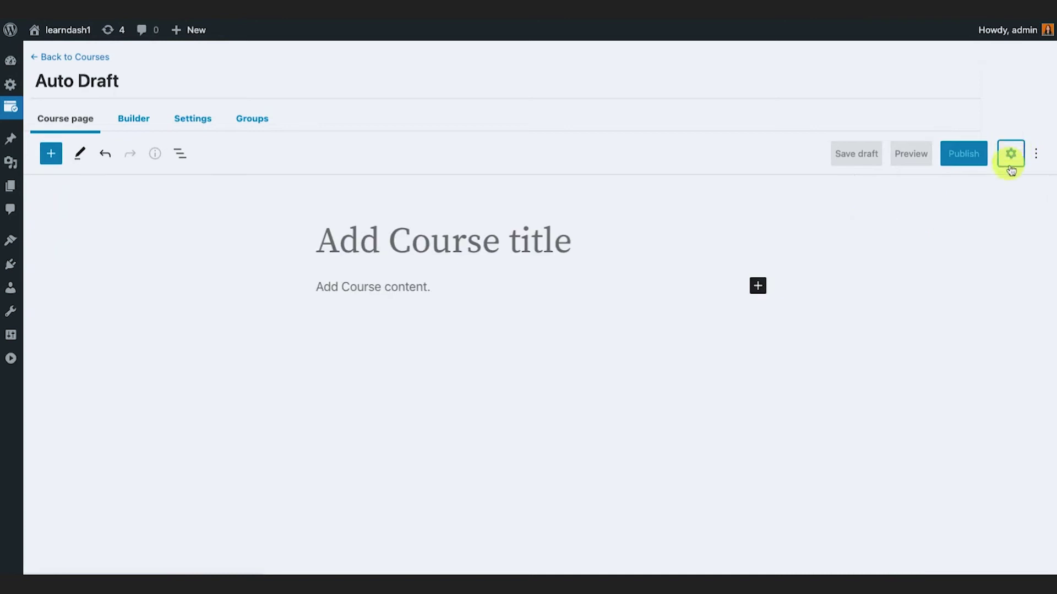
# - Show the course settings sidebar again and enable Fullscreen mode in the editor's view options
pyautogui.click(1035, 155)
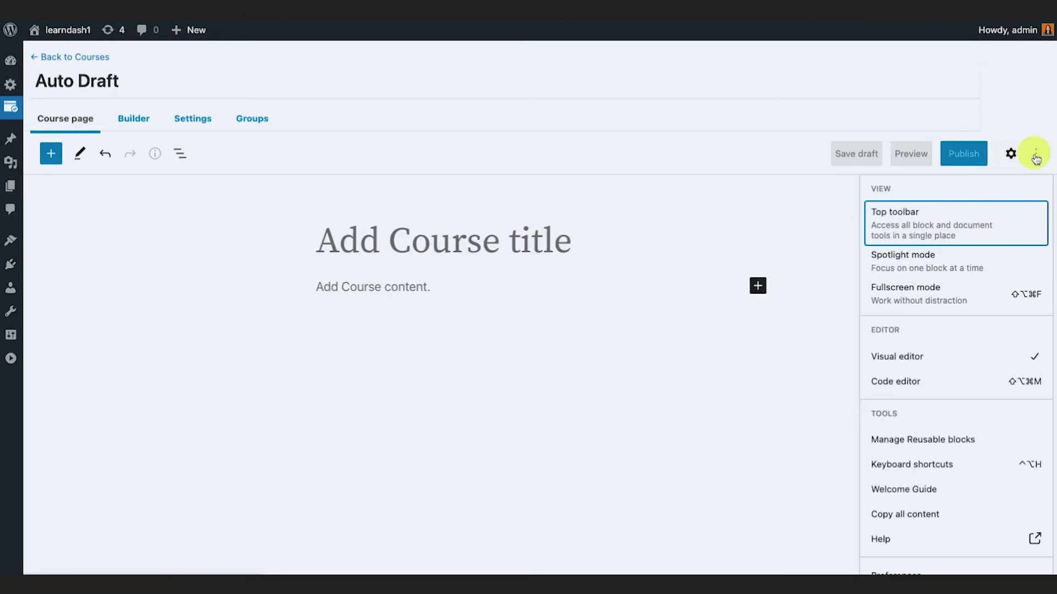
pyautogui.click(1035, 153)
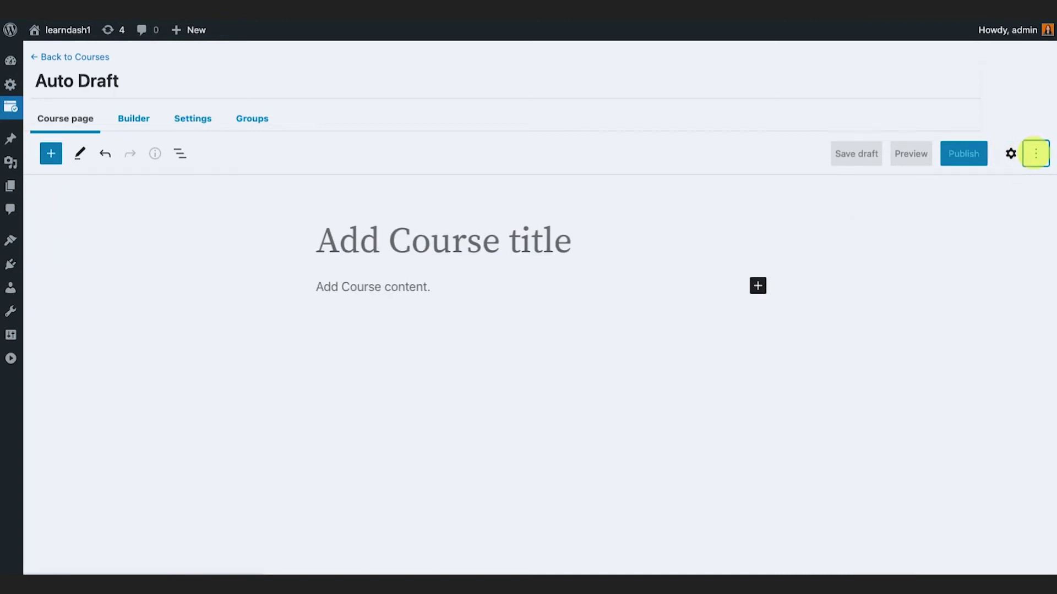
pyautogui.click(1011, 154)
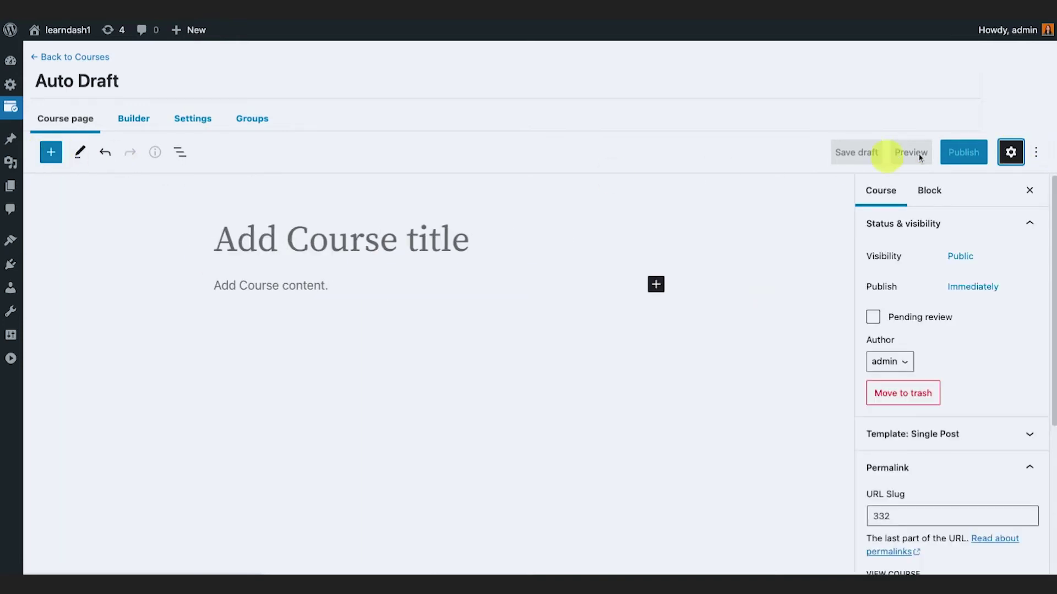
pyautogui.click(1035, 153)
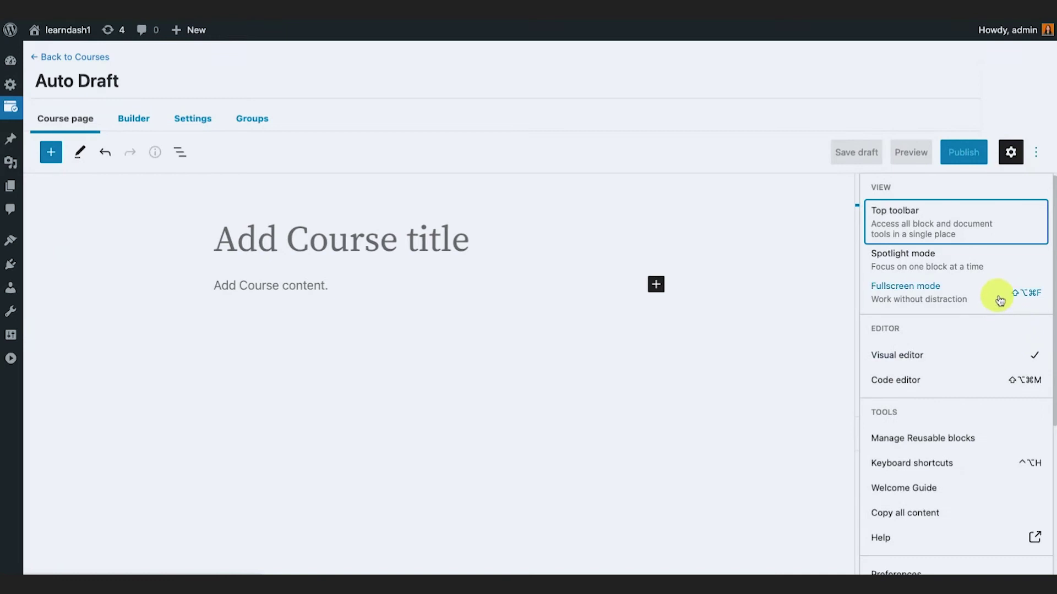
pyautogui.click(1000, 297)
pyautogui.click(1034, 150)
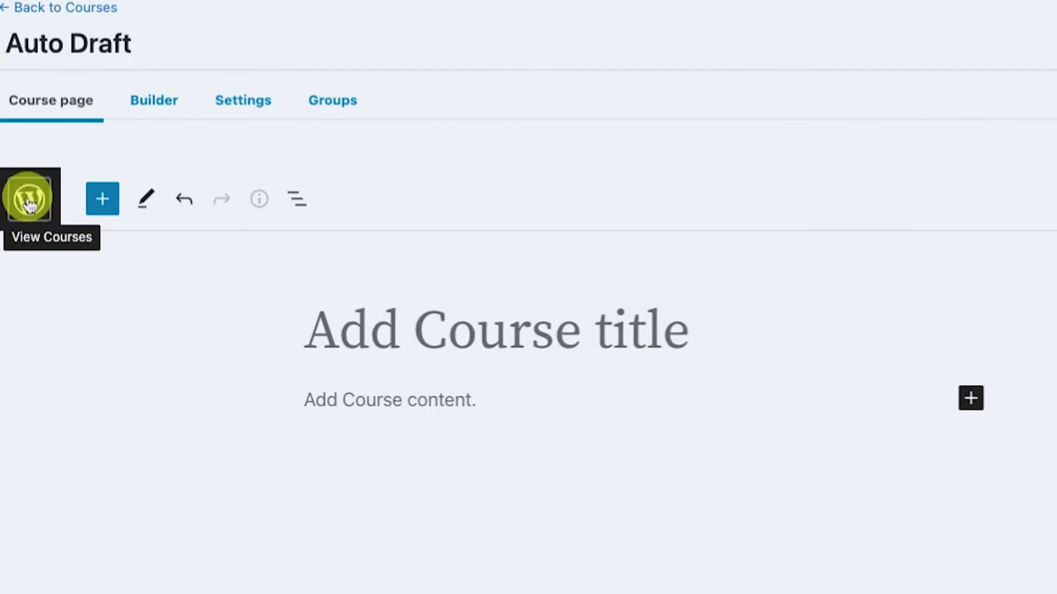
# - Go back to the courses list, reopen the untitled draft course from it and restore the draft's browser backup
pyautogui.click(30, 199)
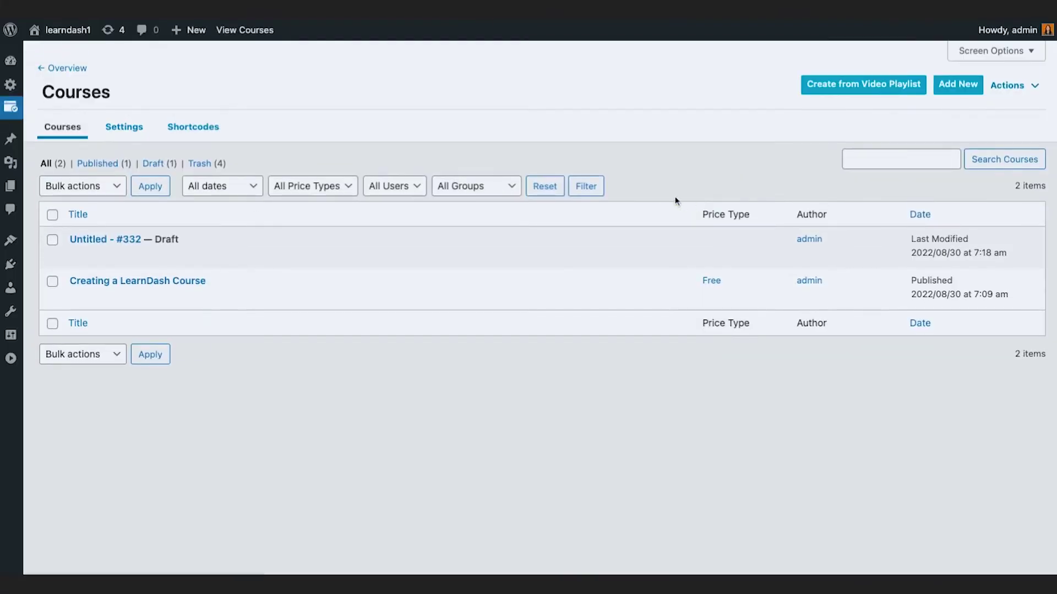
pyautogui.moveTo(82, 250)
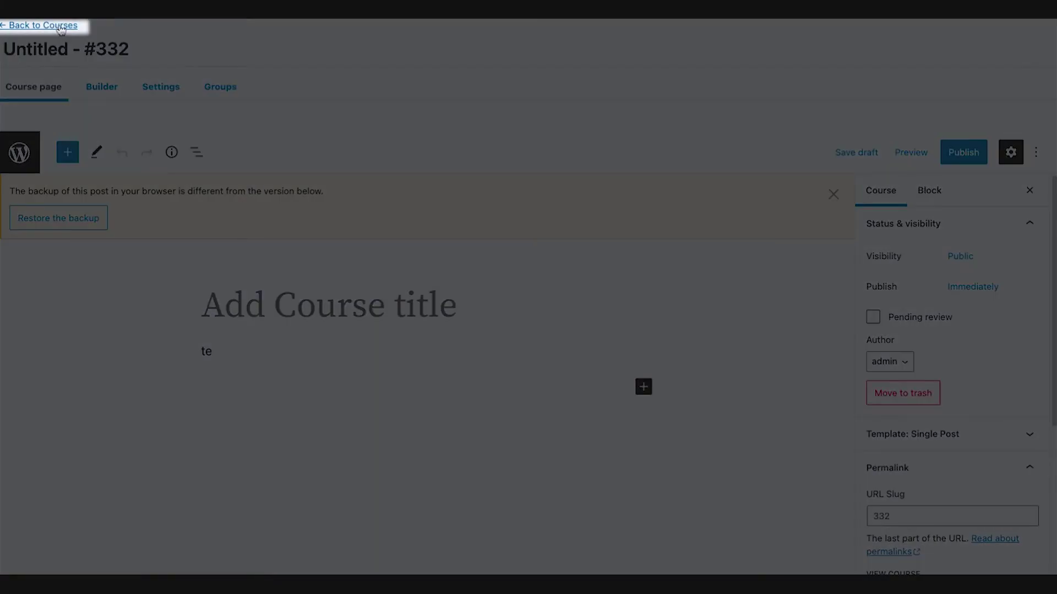
pyautogui.click(61, 26)
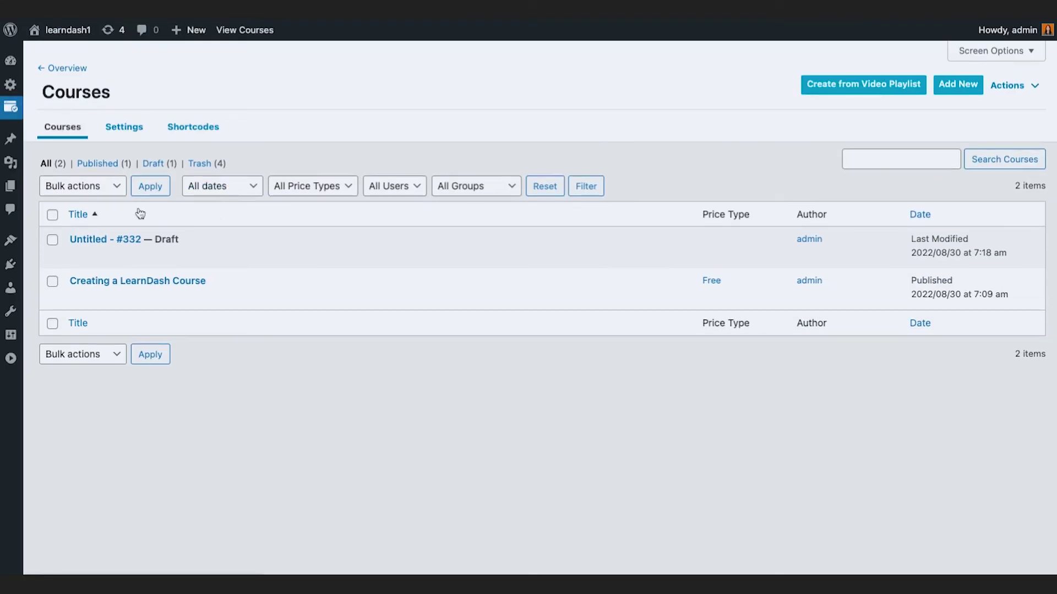
pyautogui.click(106, 242)
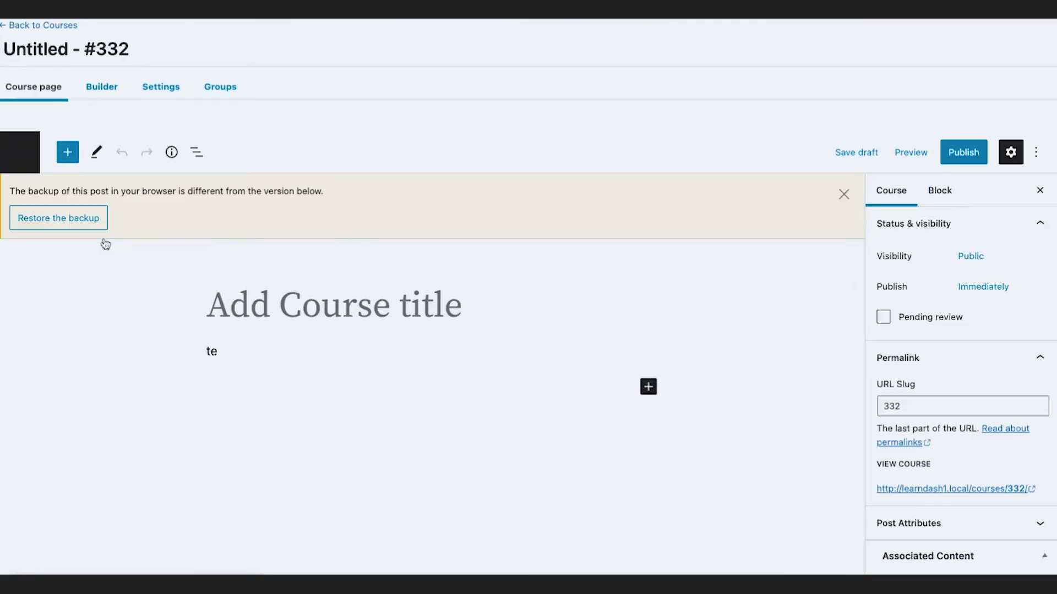
pyautogui.click(87, 223)
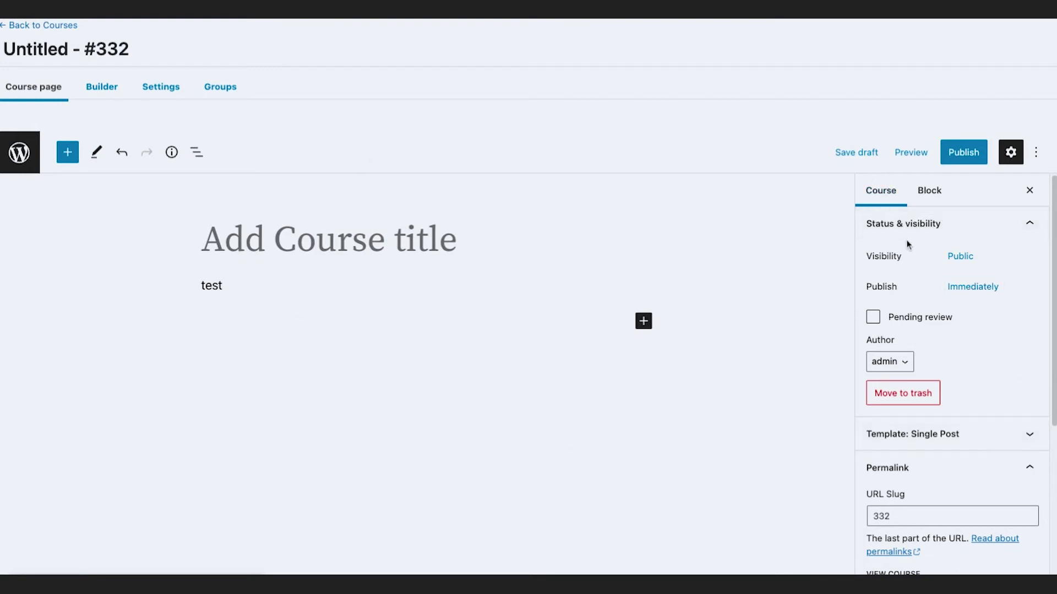
# - Draw a red annotation rectangle around the course settings sidebar
pyautogui.click(187, 559)
pyautogui.click(169, 559)
pyautogui.moveTo(854, 175)
pyautogui.mouseDown()
pyautogui.moveTo(985, 429)
pyautogui.moveTo(1046, 575)
pyautogui.mouseUp()
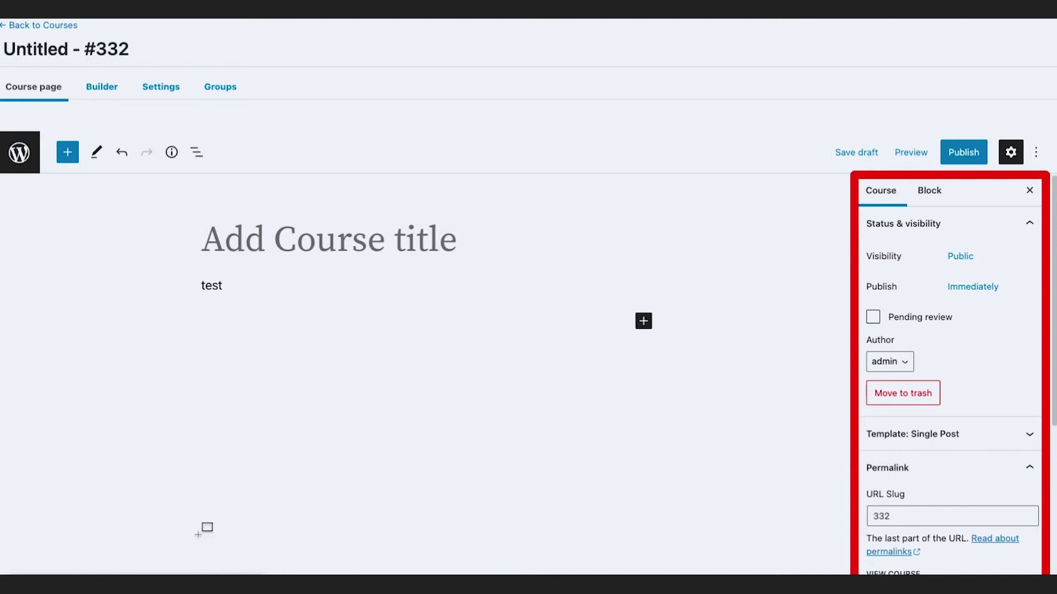
# - Mark Block, Visibility, Publish, Pending review, Author and Move to trash with red freehand lines, and clear all annotations
pyautogui.moveTo(253, 570)
pyautogui.click(144, 558)
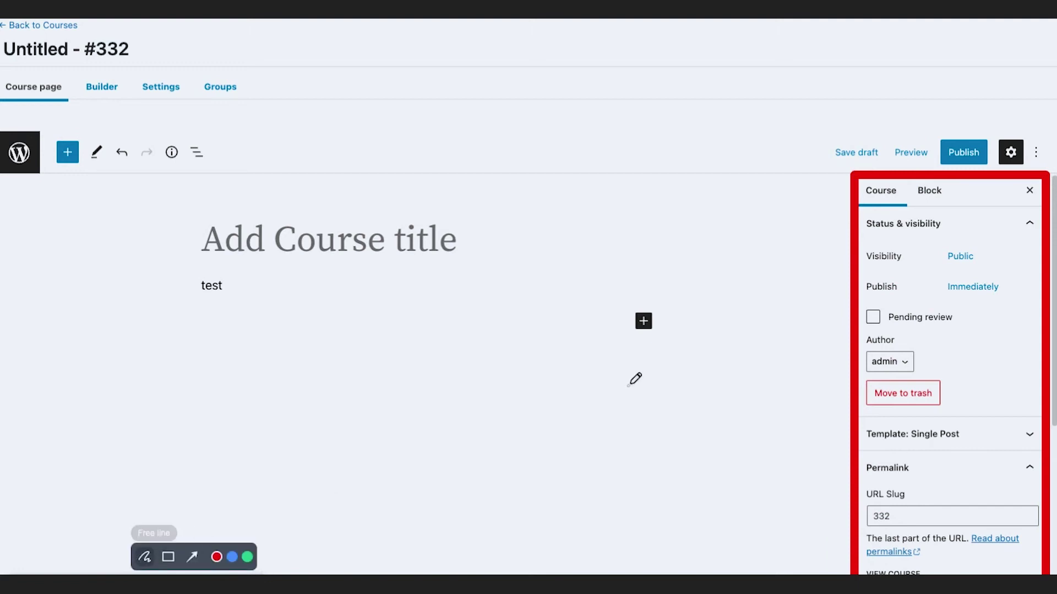
pyautogui.moveTo(923, 187); pyautogui.dragTo(922, 187)
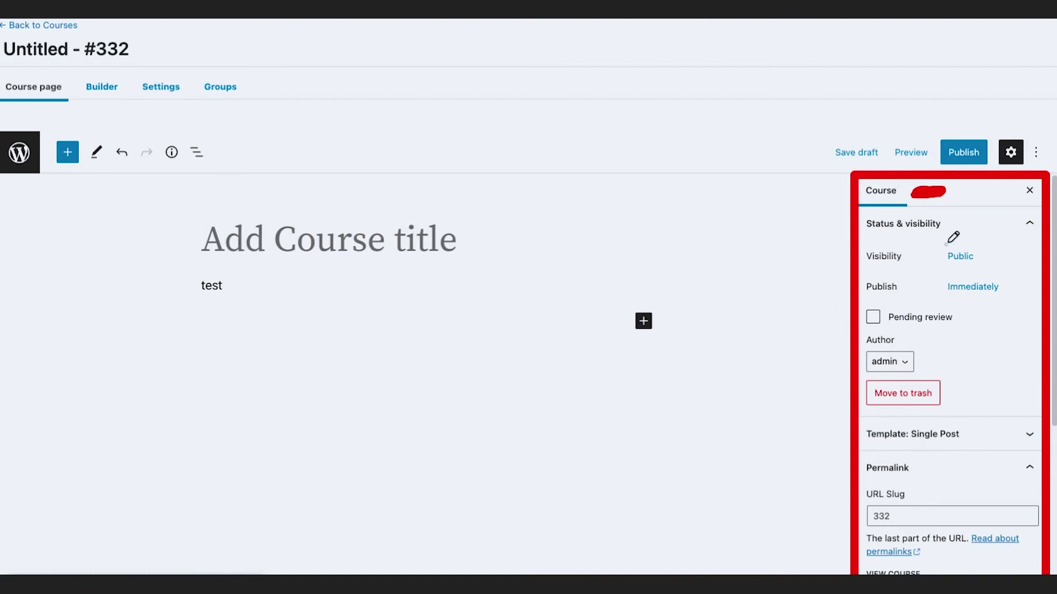
pyautogui.moveTo(989, 257); pyautogui.dragTo(1008, 258)
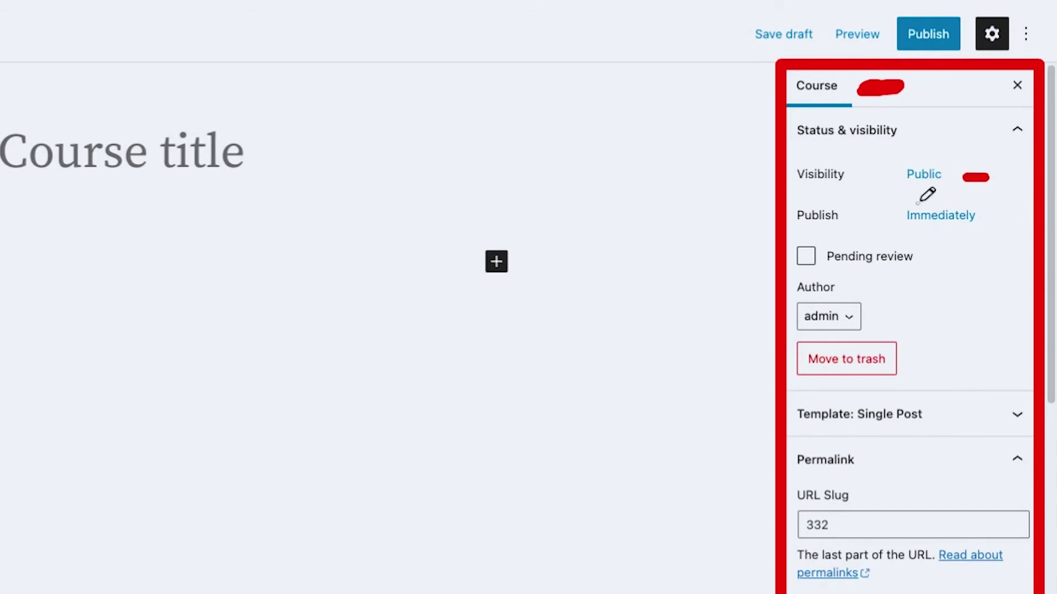
pyautogui.moveTo(995, 218); pyautogui.dragTo(1018, 219)
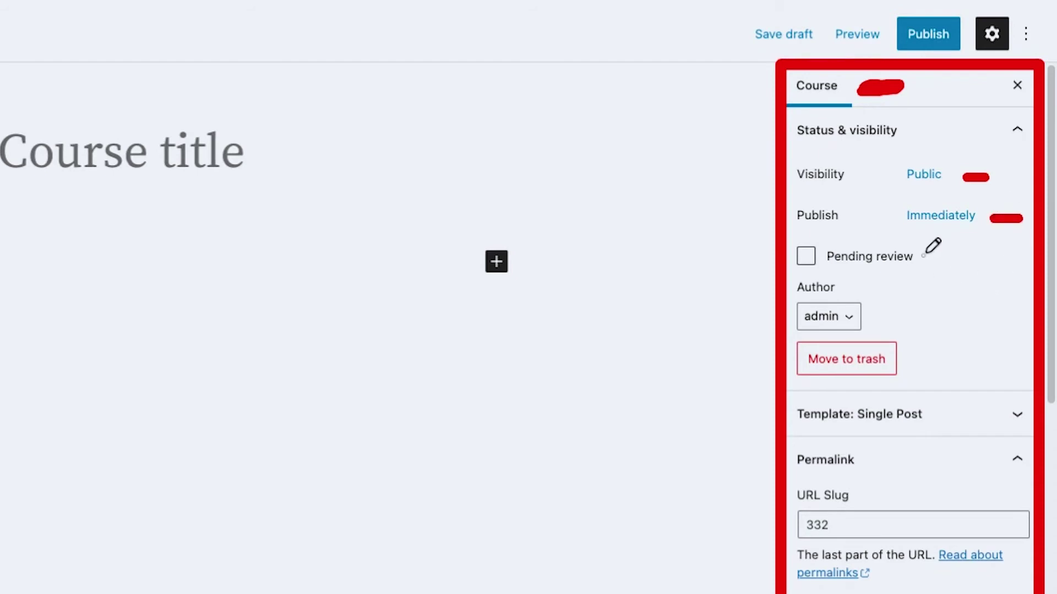
pyautogui.moveTo(936, 259); pyautogui.dragTo(943, 260)
pyautogui.moveTo(880, 319); pyautogui.dragTo(934, 316)
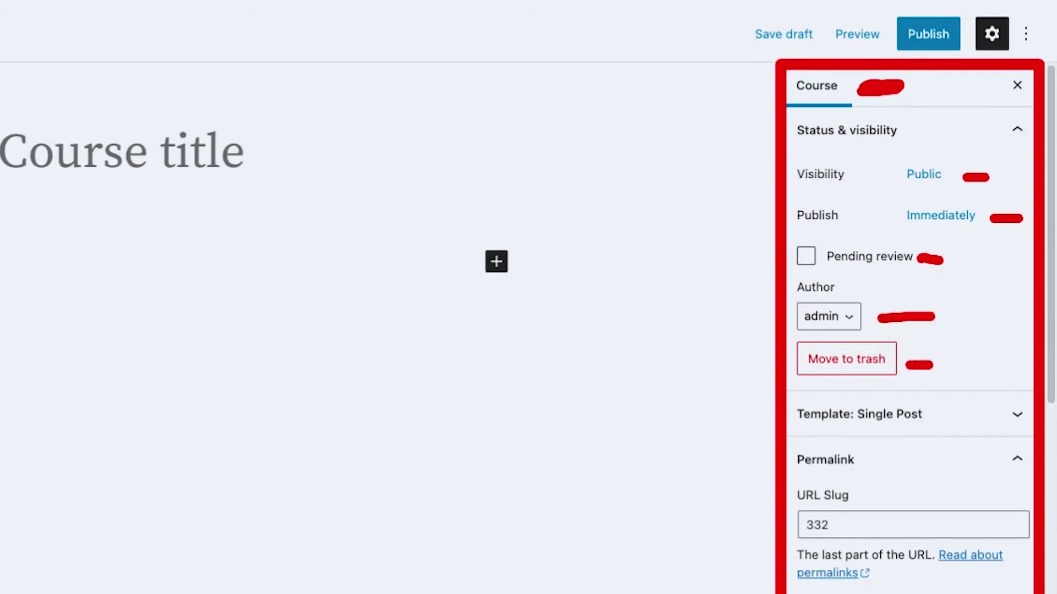
pyautogui.click(22, 591)
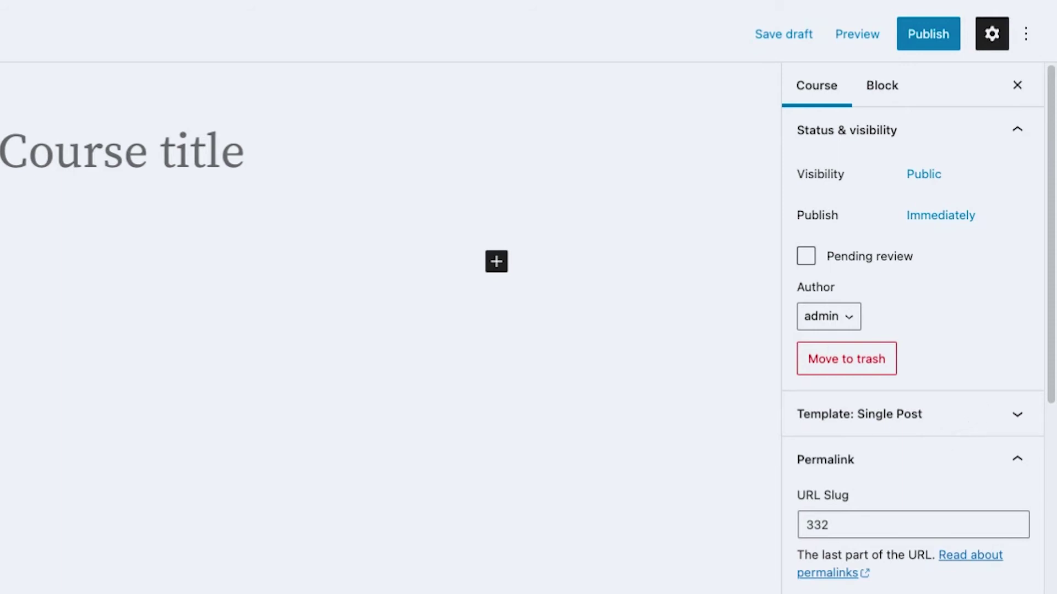
# - Collapse the Status & visibility and Permalink sections, checking the options of the Template section in between
pyautogui.click(1014, 132)
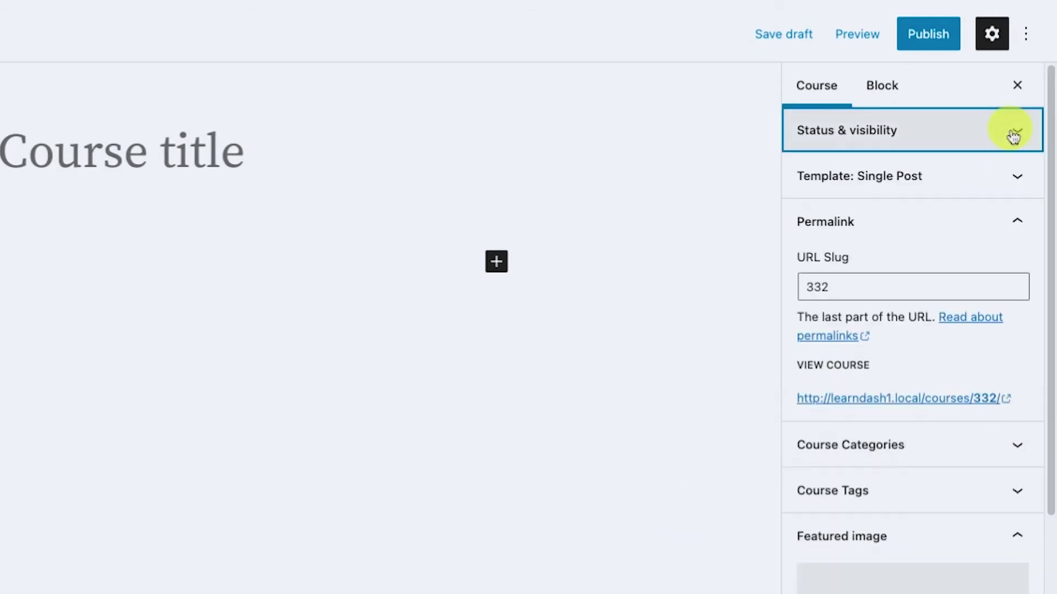
pyautogui.click(1020, 177)
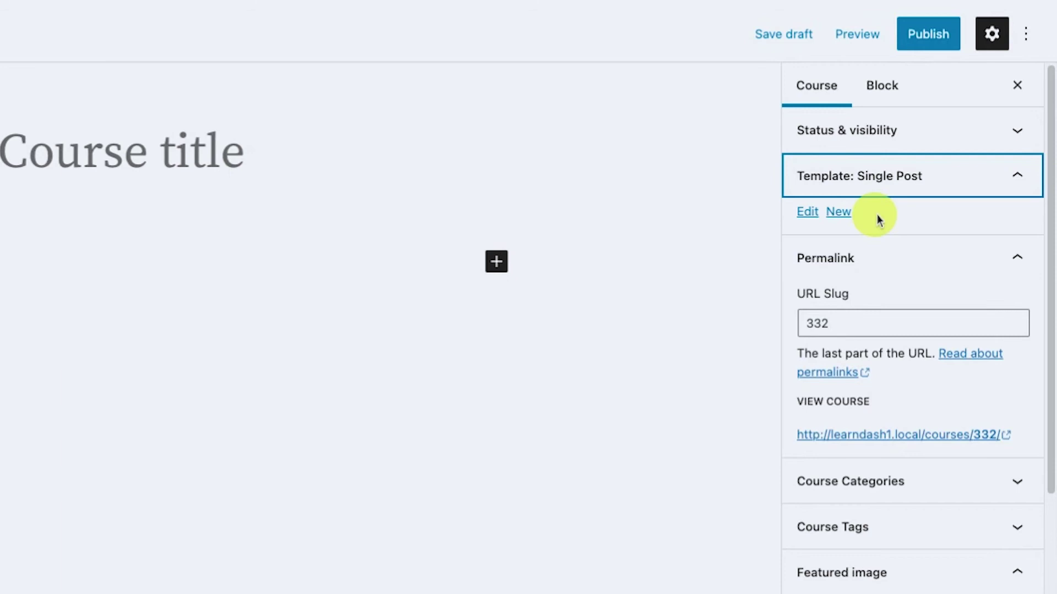
pyautogui.click(1039, 177)
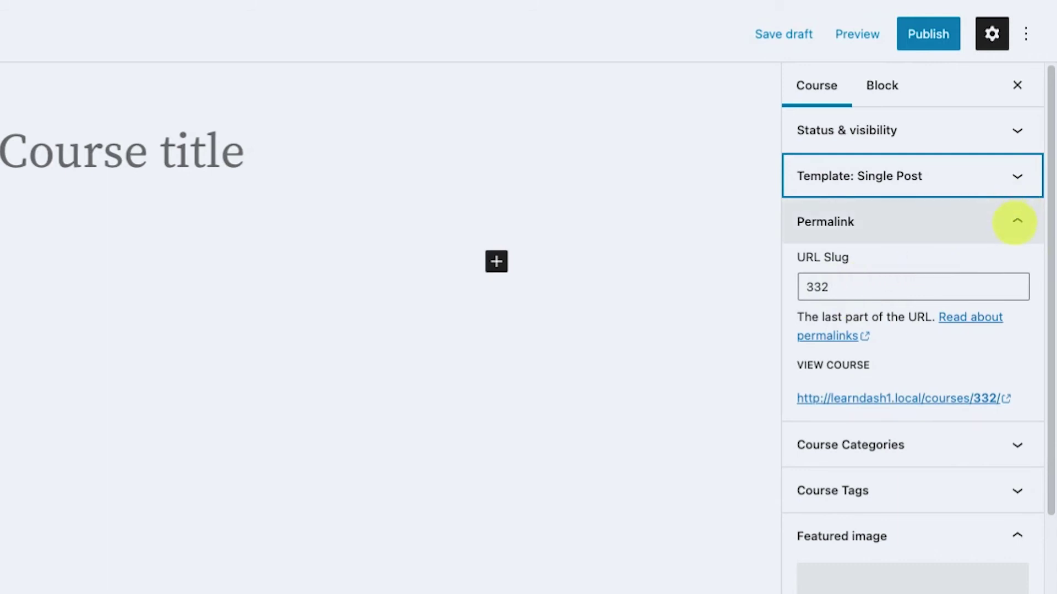
pyautogui.click(1000, 237)
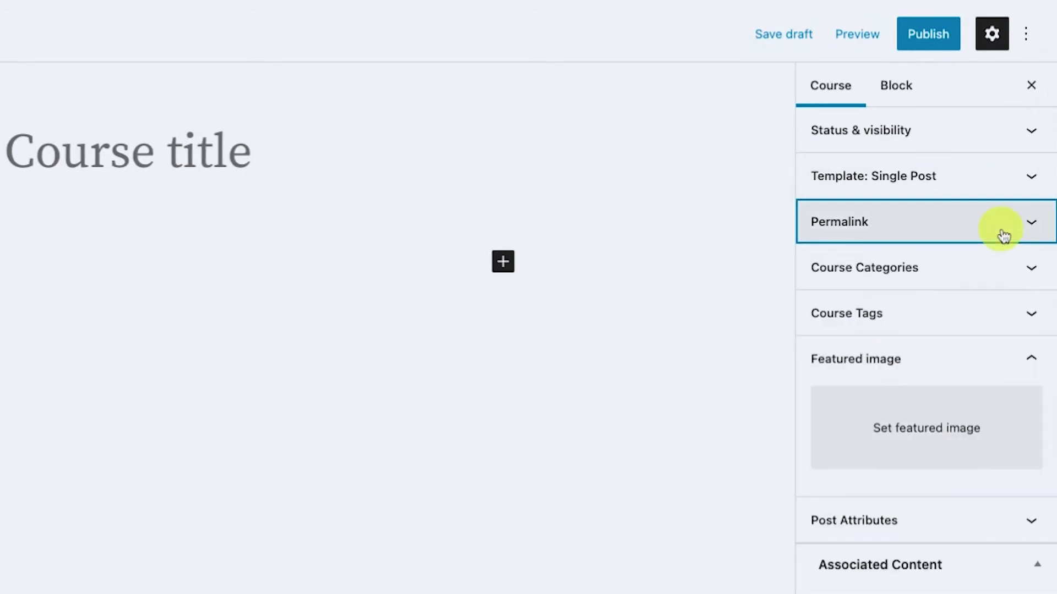
# - Assign the course category Cat 1 to the course, leaving the Course Categories section expanded
pyautogui.click(1018, 281)
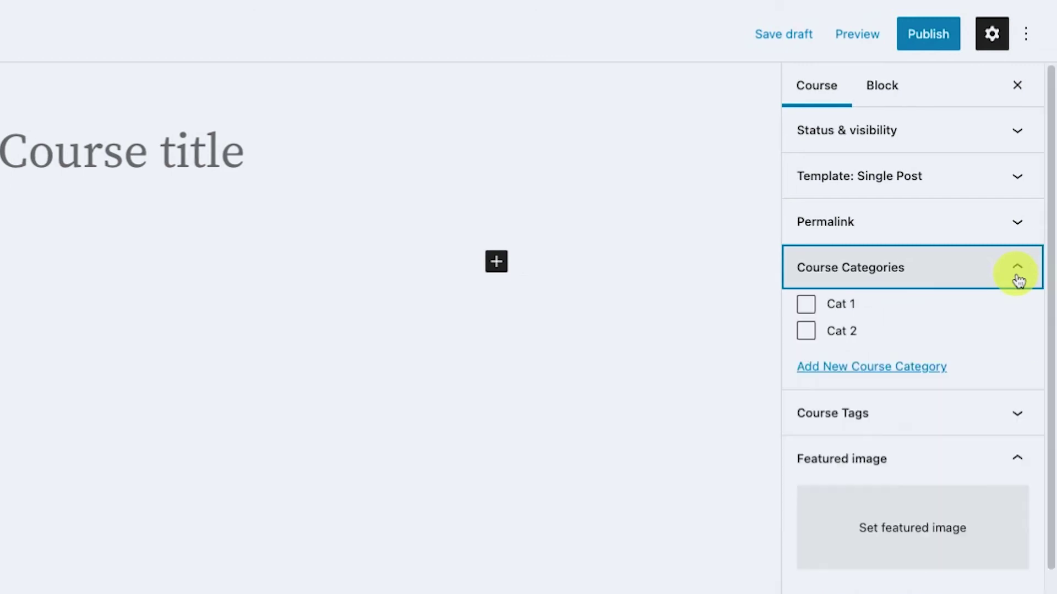
pyautogui.click(804, 306)
pyautogui.click(1016, 268)
pyautogui.click(1021, 274)
pyautogui.click(1022, 278)
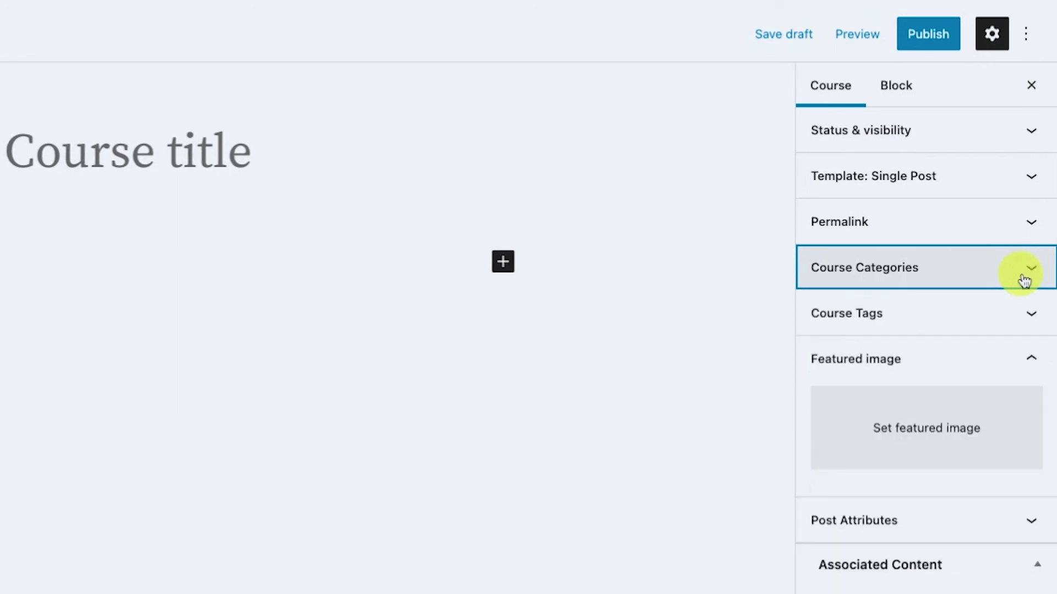
pyautogui.click(1020, 286)
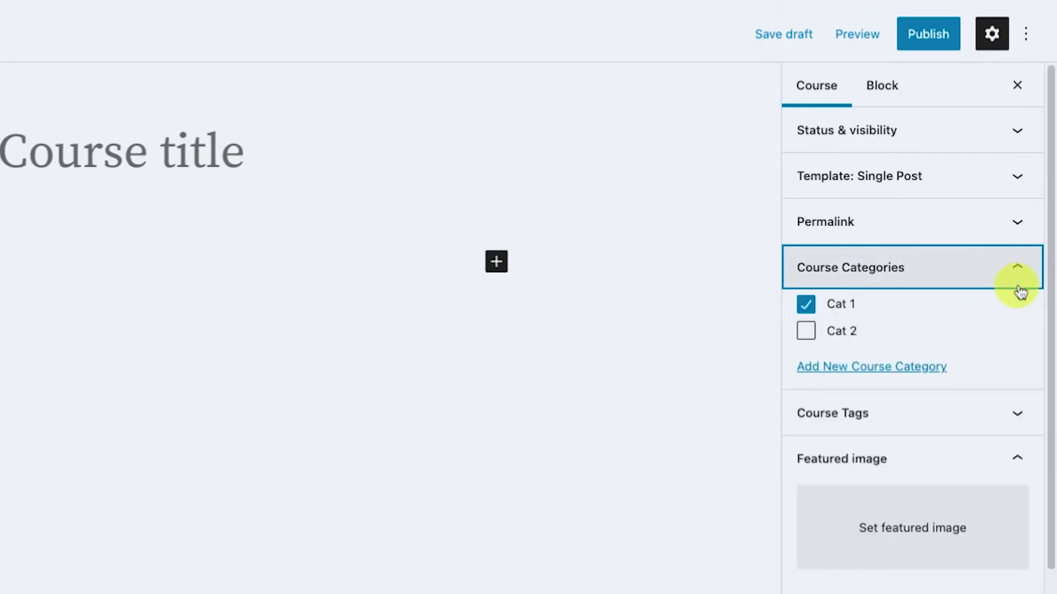
# - Add the course tag Mindfulness to the course
pyautogui.click(1010, 423)
pyautogui.click(948, 480)
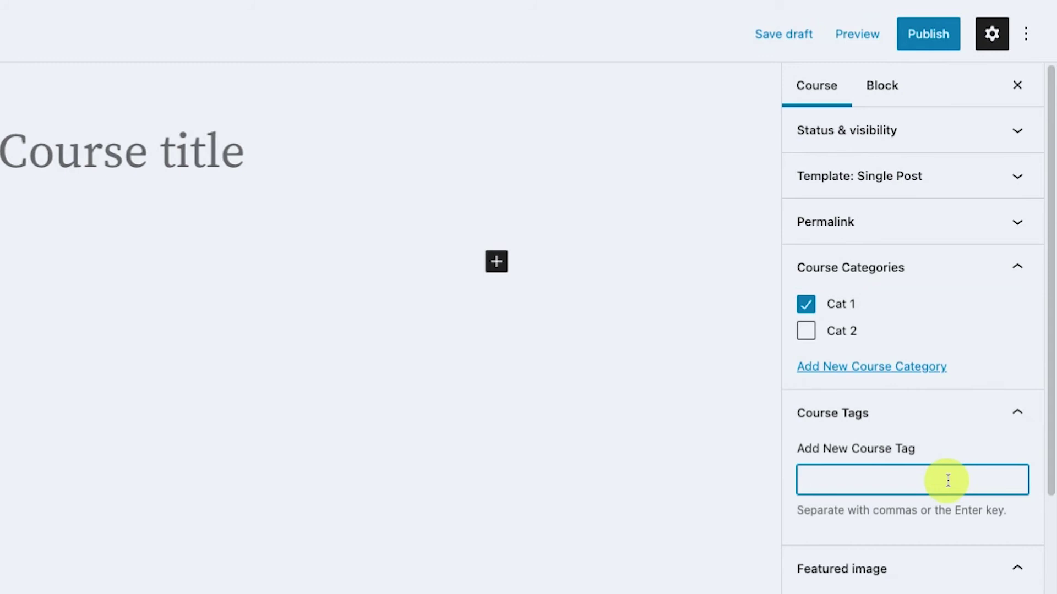
pyautogui.write('gami')
pyautogui.hotkey('ctrl', 'a')
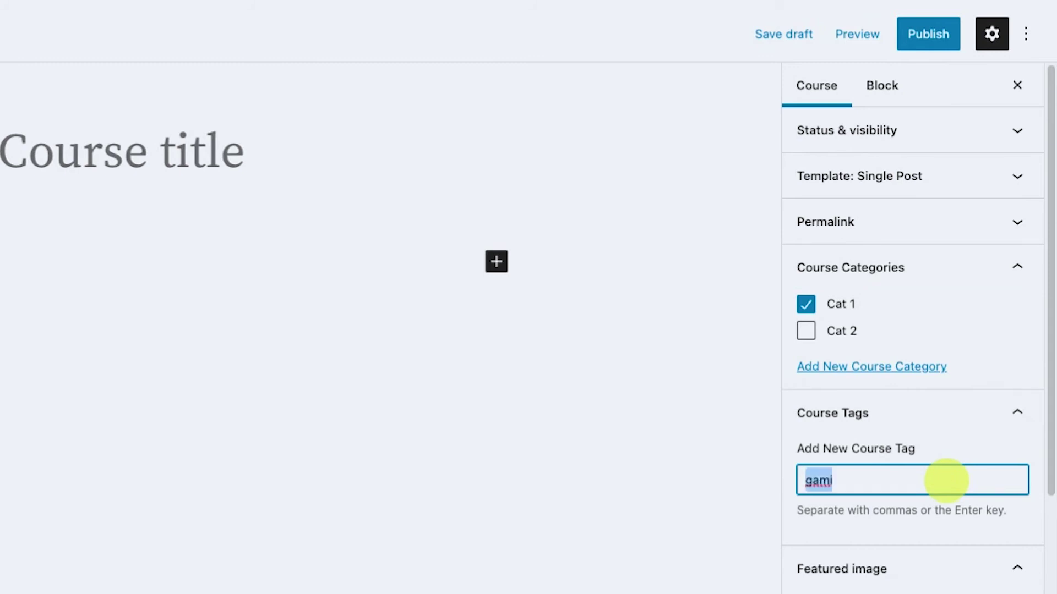
pyautogui.write('ss')
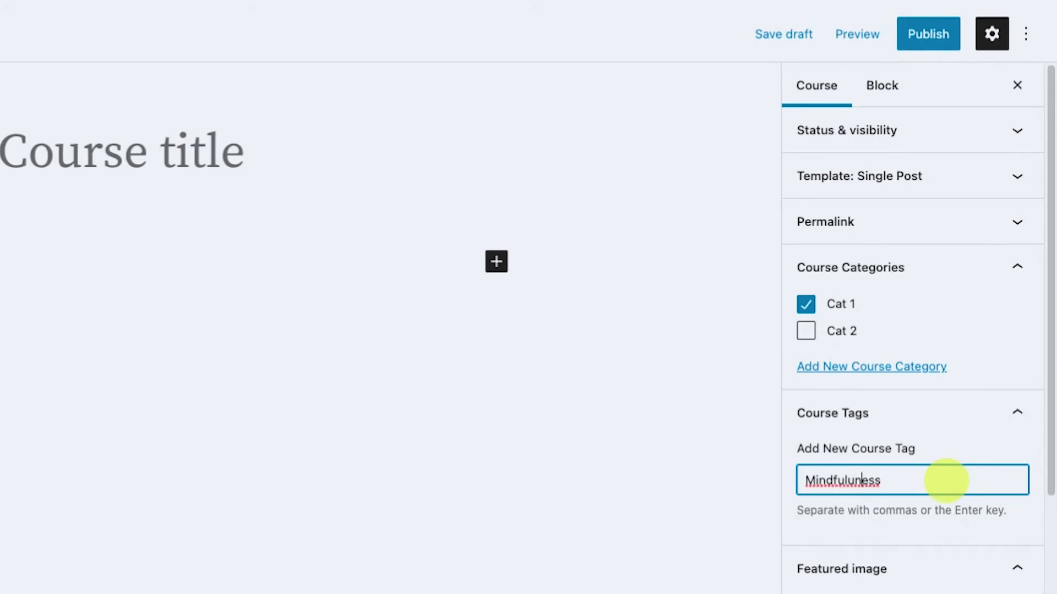
pyautogui.press('Left')
pyautogui.press('Delete')
pyautogui.press('Return')
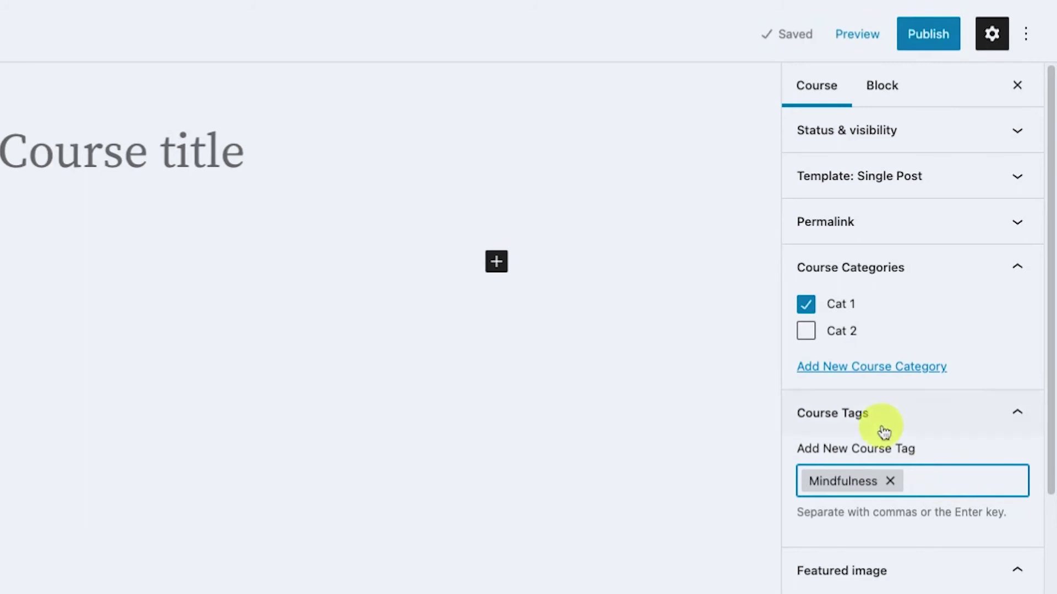
# - Look at the Featured image section and expand Post Attributes to view the Order field
pyautogui.scroll(-2, 923, 384)
pyautogui.scroll(-1, 988, 352)
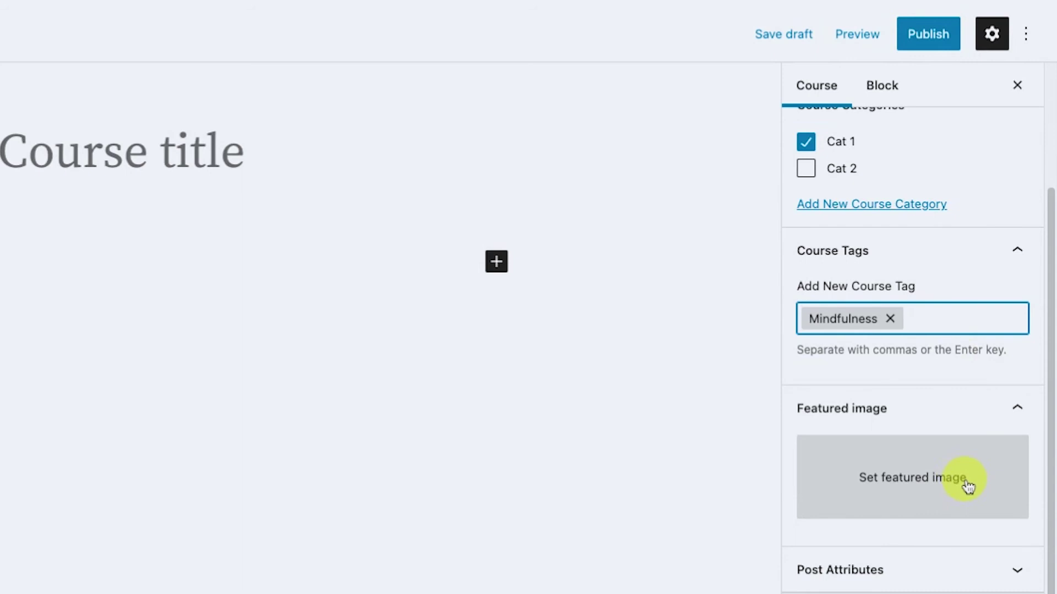
pyautogui.scroll(-1, 959, 467)
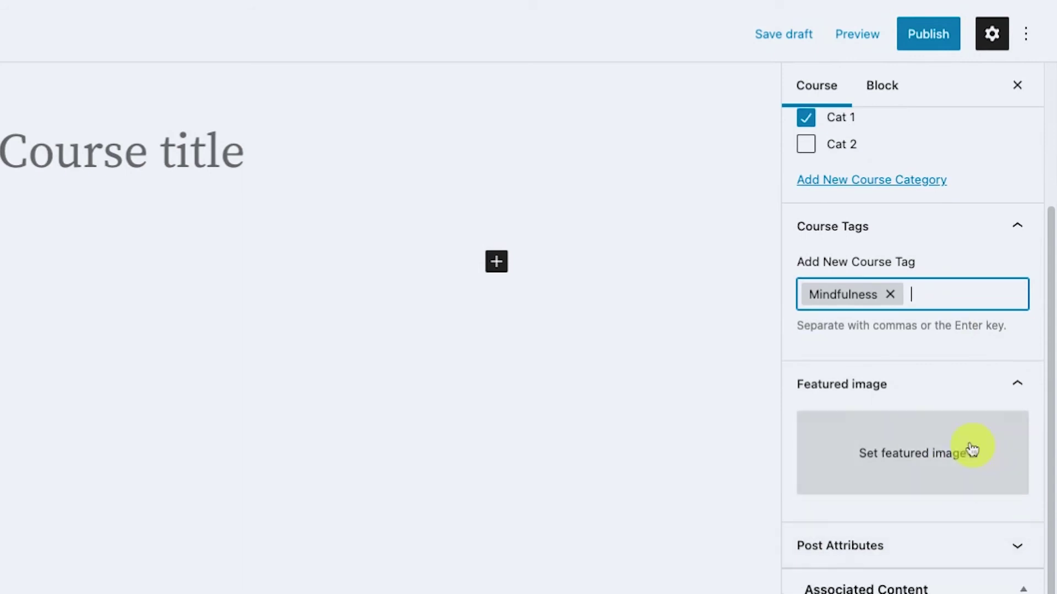
pyautogui.click(965, 556)
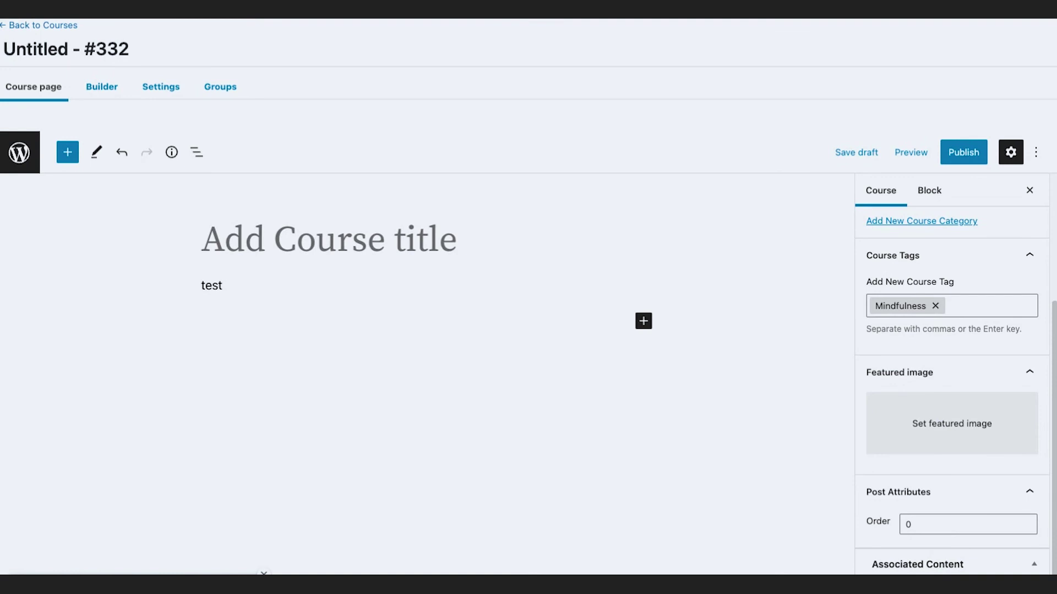
# - View the draft's course Builder and open its course access settings
pyautogui.click(114, 94)
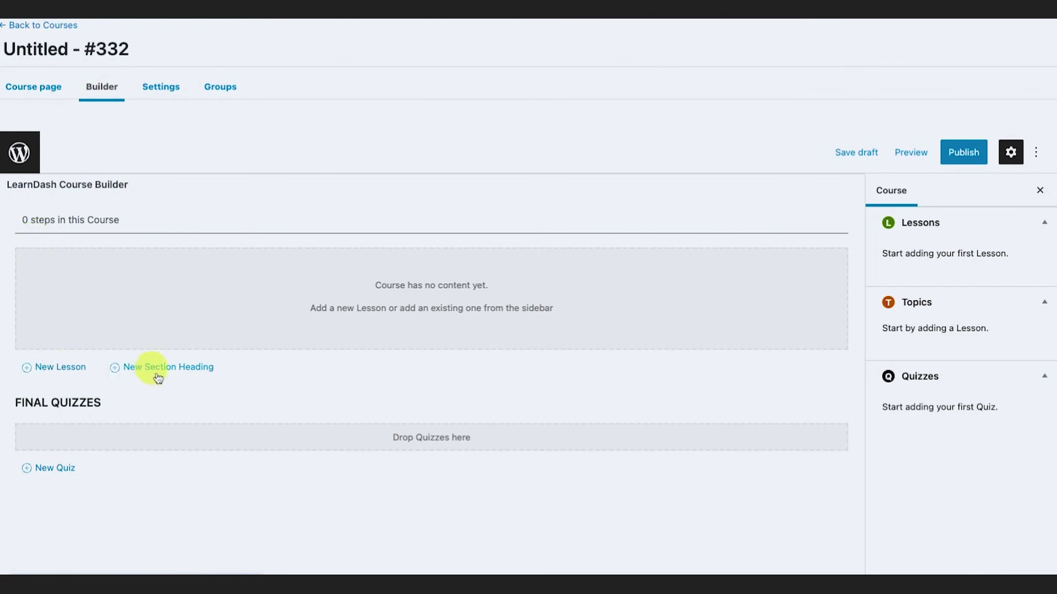
pyautogui.click(159, 87)
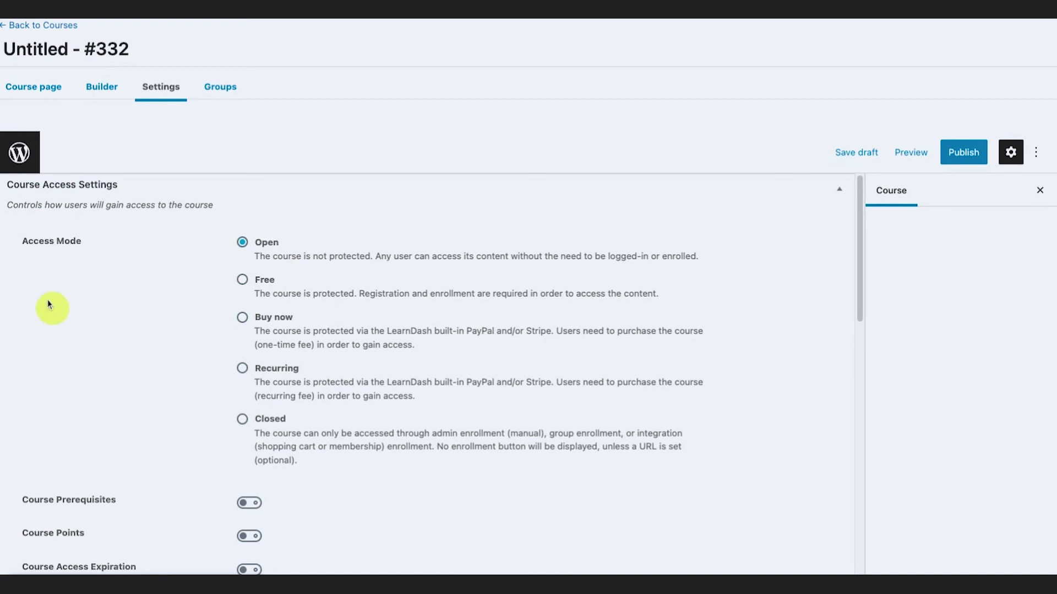
# - Outline the Access Mode options with a red rectangle annotation and clear the annotation
pyautogui.click(241, 593)
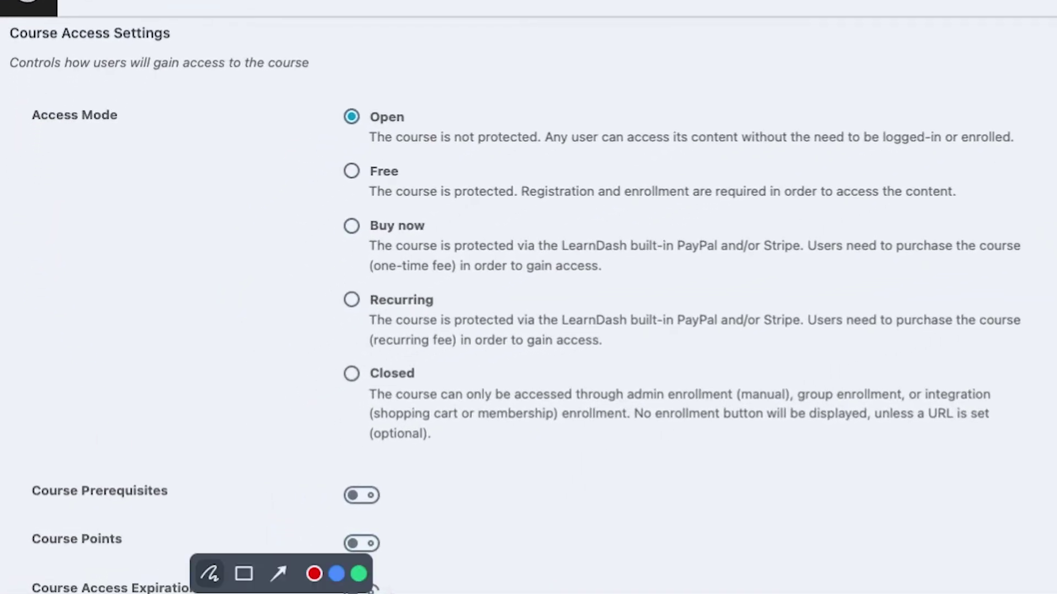
pyautogui.click(243, 574)
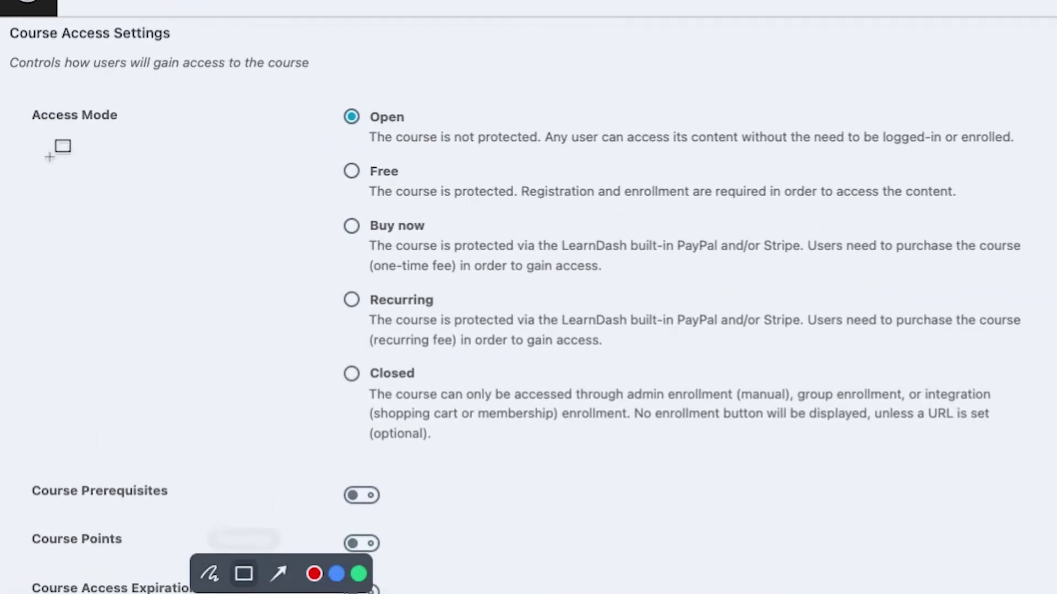
pyautogui.moveTo(21, 90); pyautogui.dragTo(435, 190)
pyautogui.moveTo(976, 463); pyautogui.dragTo(1056, 463)
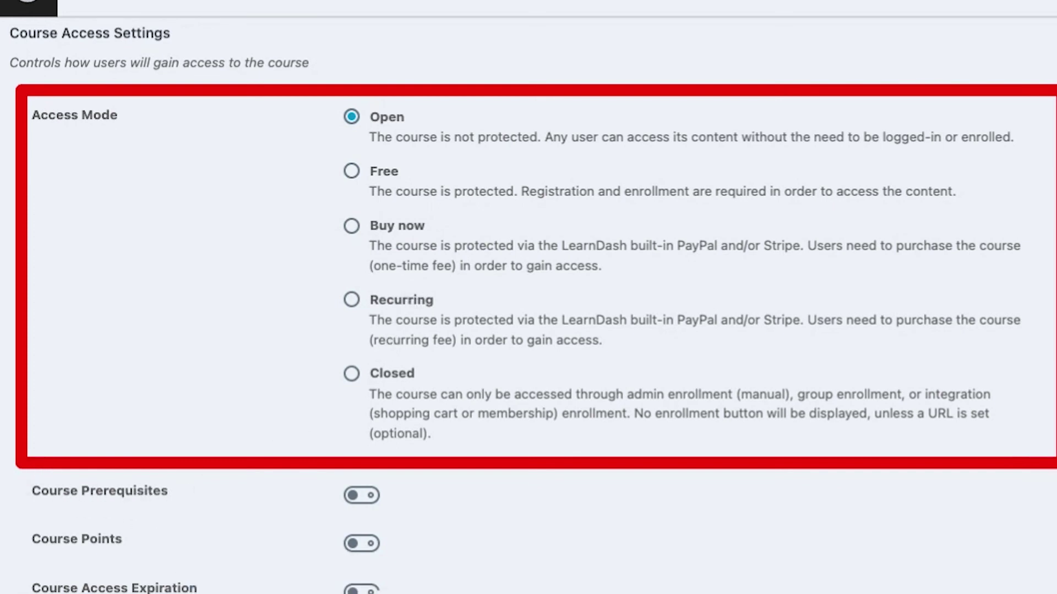
pyautogui.click(353, 581)
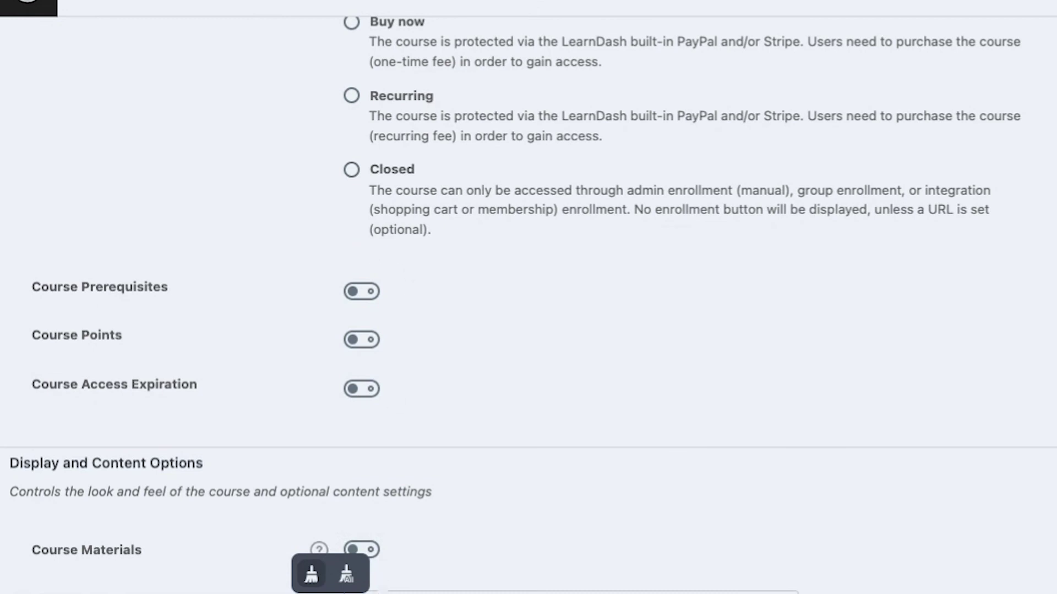
# - Mark Course Prerequisites, Course Points and Course Access Expiration with red freehand strokes and clear all annotations
pyautogui.click(297, 593)
pyautogui.moveTo(407, 291); pyautogui.dragTo(430, 297)
pyautogui.moveTo(407, 342); pyautogui.dragTo(467, 350)
pyautogui.moveTo(420, 392); pyautogui.dragTo(457, 393)
pyautogui.scroll(-3, 417, 440)
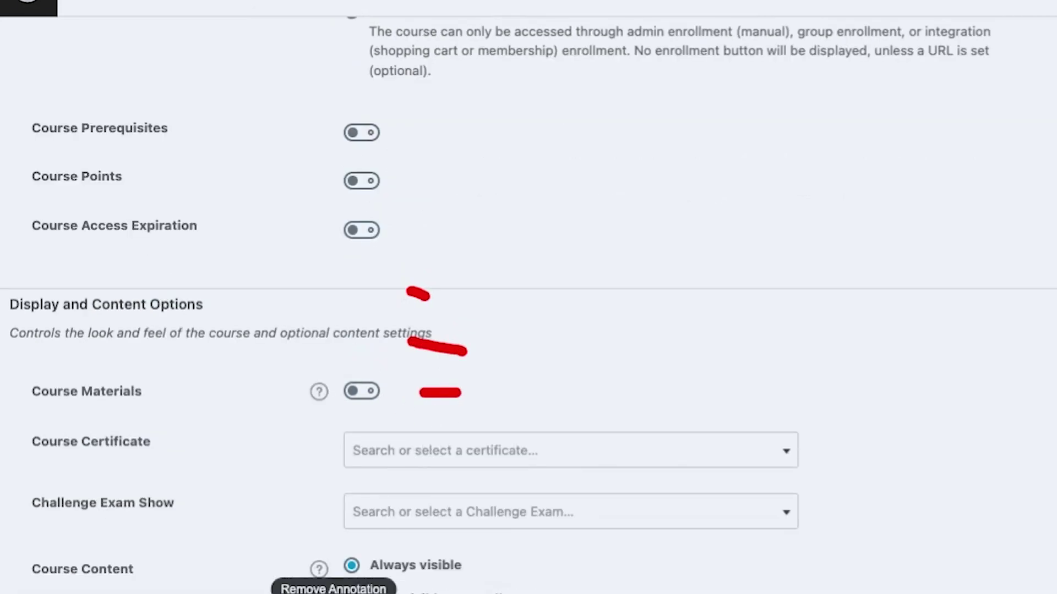
pyautogui.click(346, 572)
pyautogui.scroll(-1, 342, 464)
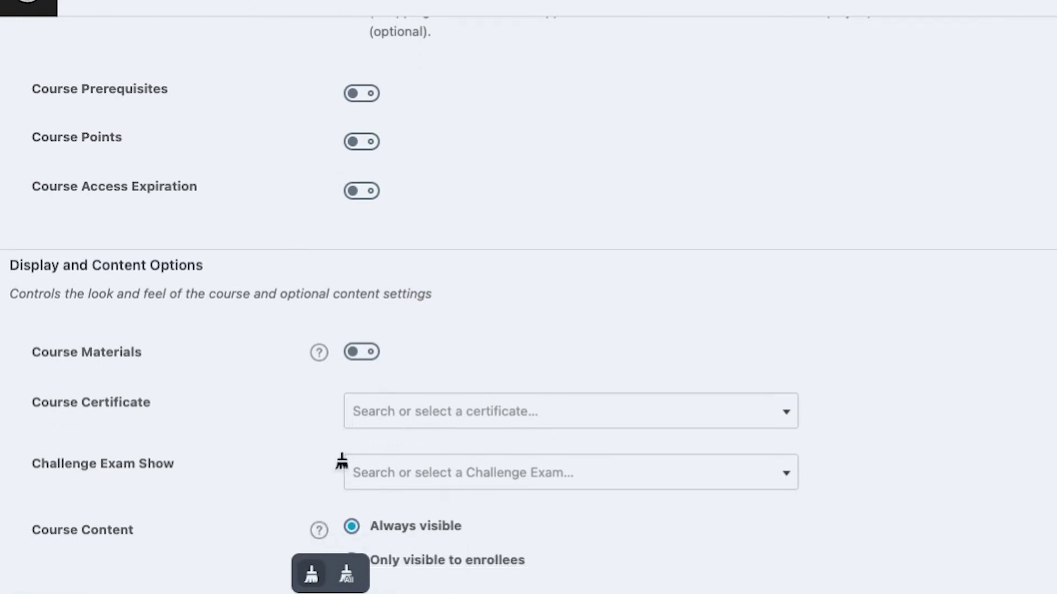
# - Restore the highlighted pointer and review the Display and Content Options, Course Navigation Settings and Course Users sections
pyautogui.click(250, 593)
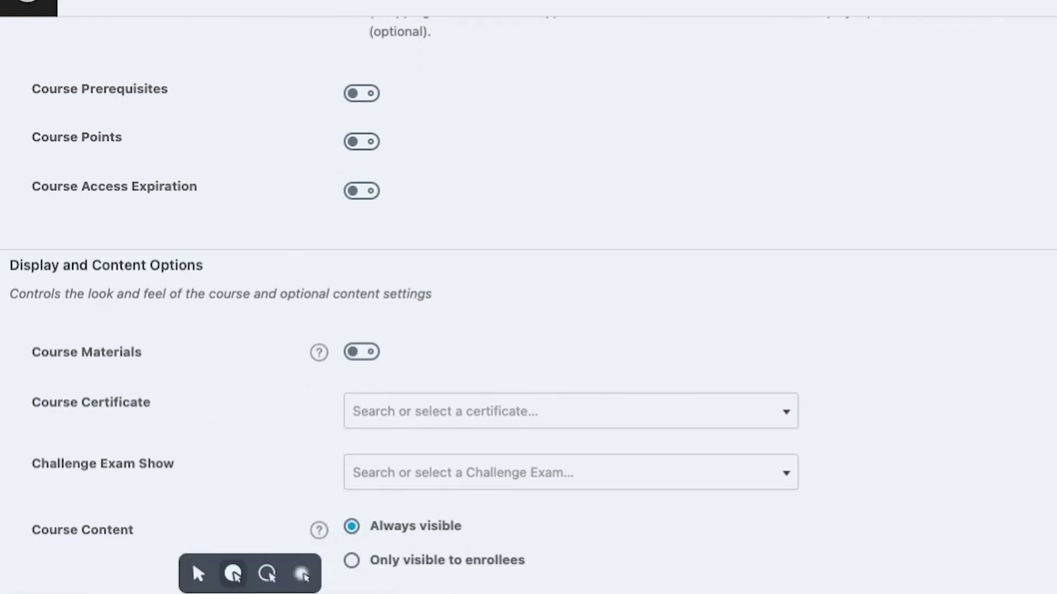
pyautogui.click(232, 575)
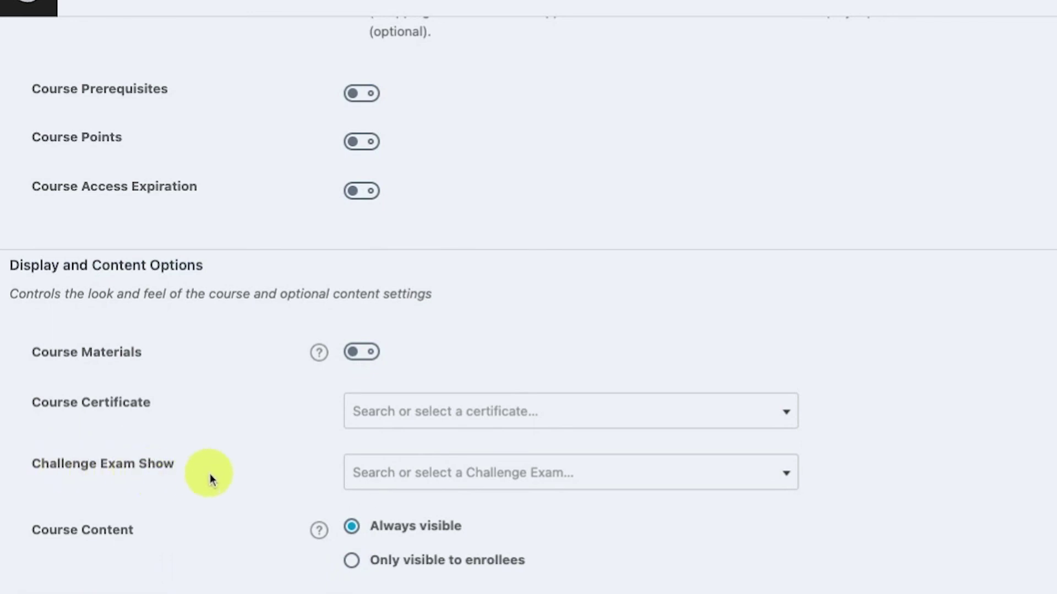
pyautogui.scroll(-1, 264, 477)
pyautogui.scroll(-3, 278, 500)
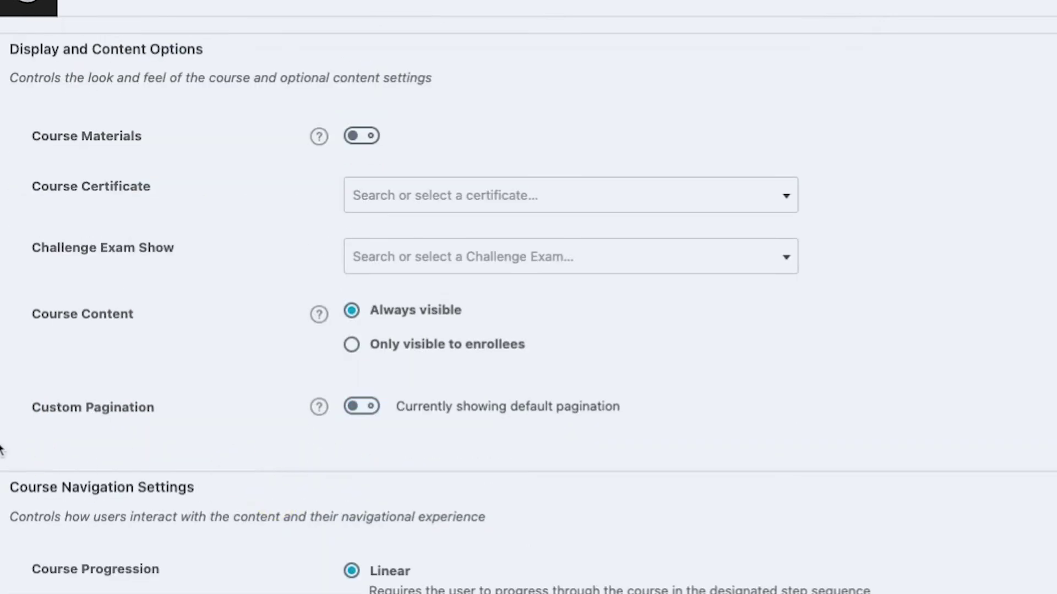
pyautogui.scroll(-1, 118, 471)
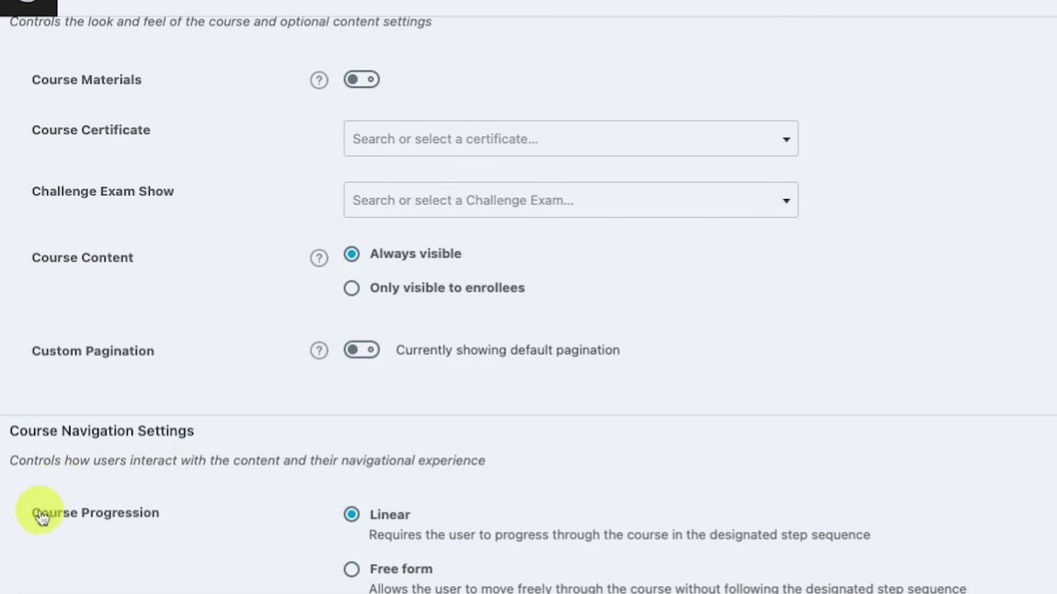
pyautogui.scroll(-6, 363, 511)
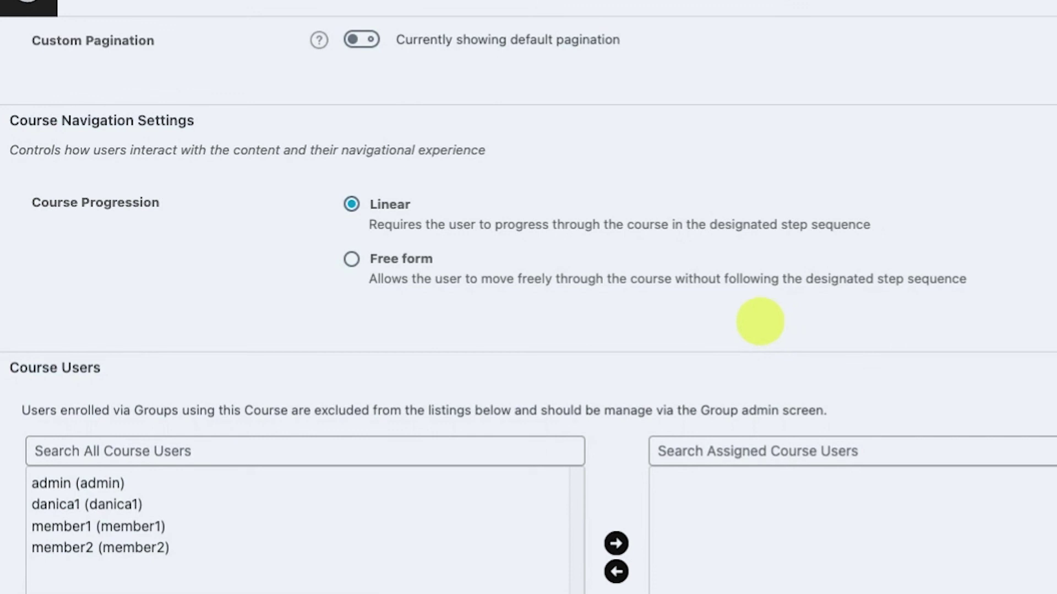
pyautogui.scroll(-3, 760, 322)
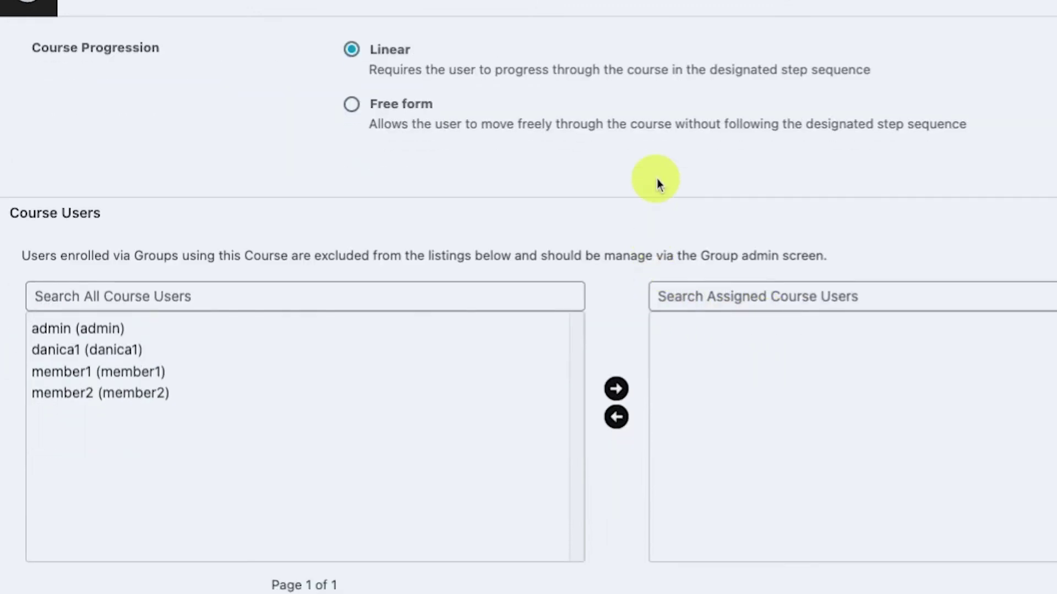
pyautogui.scroll(10, 683, 229)
pyautogui.scroll(5, 617, 257)
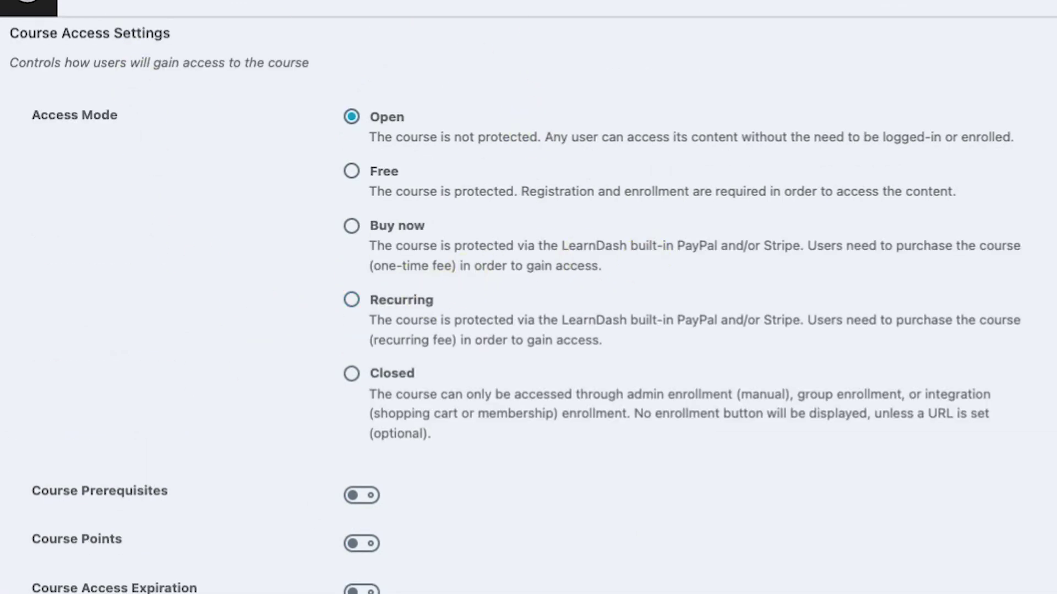
pyautogui.scroll(-15, 385, 373)
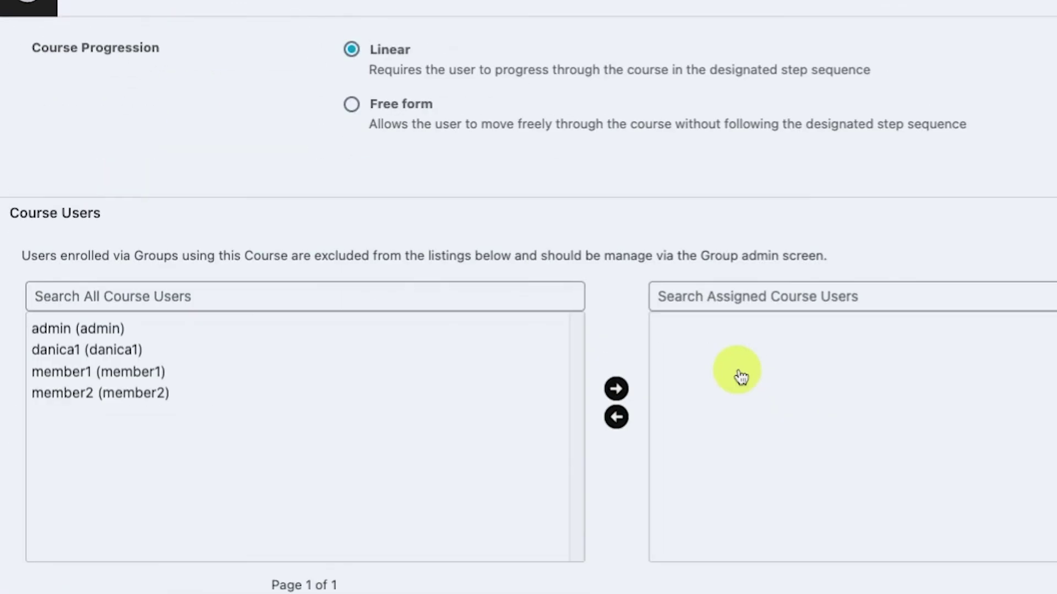
# - View the course's group assignment settings and return to the course page editor
pyautogui.scroll(15, 635, 278)
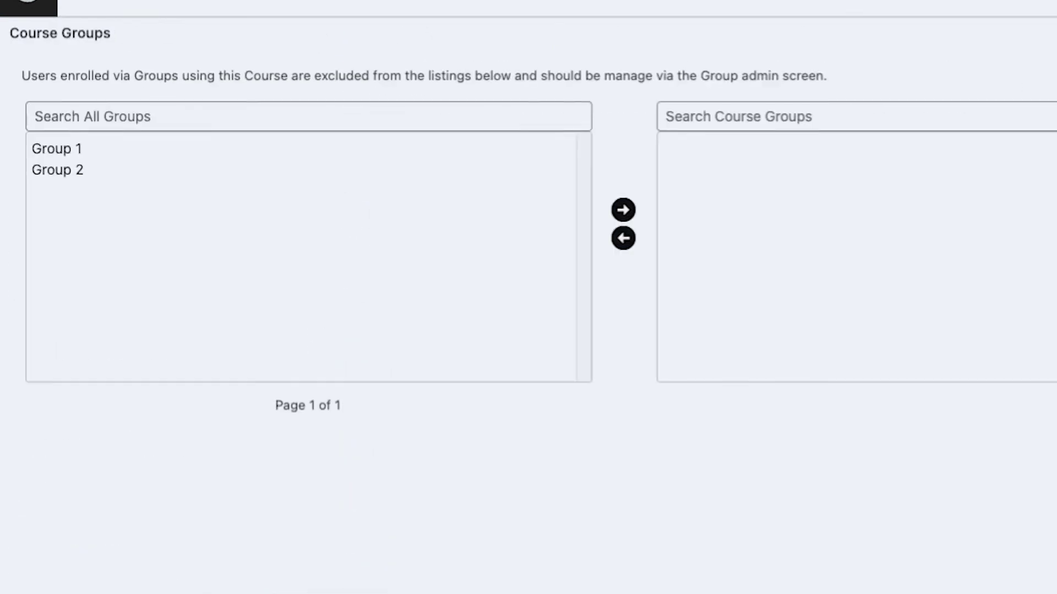
pyautogui.scroll(4, 578, 136)
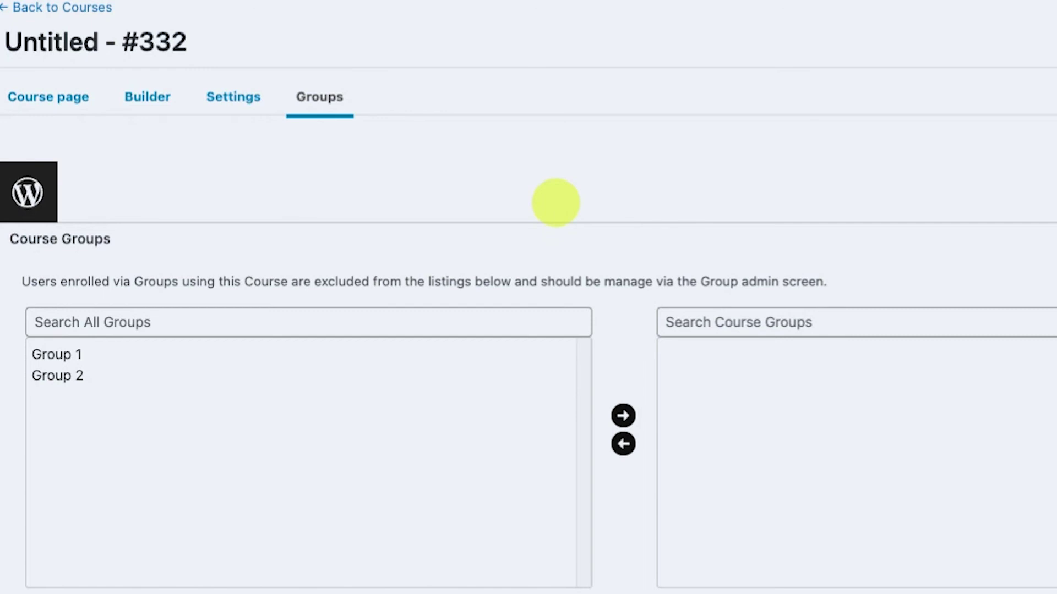
pyautogui.click(48, 97)
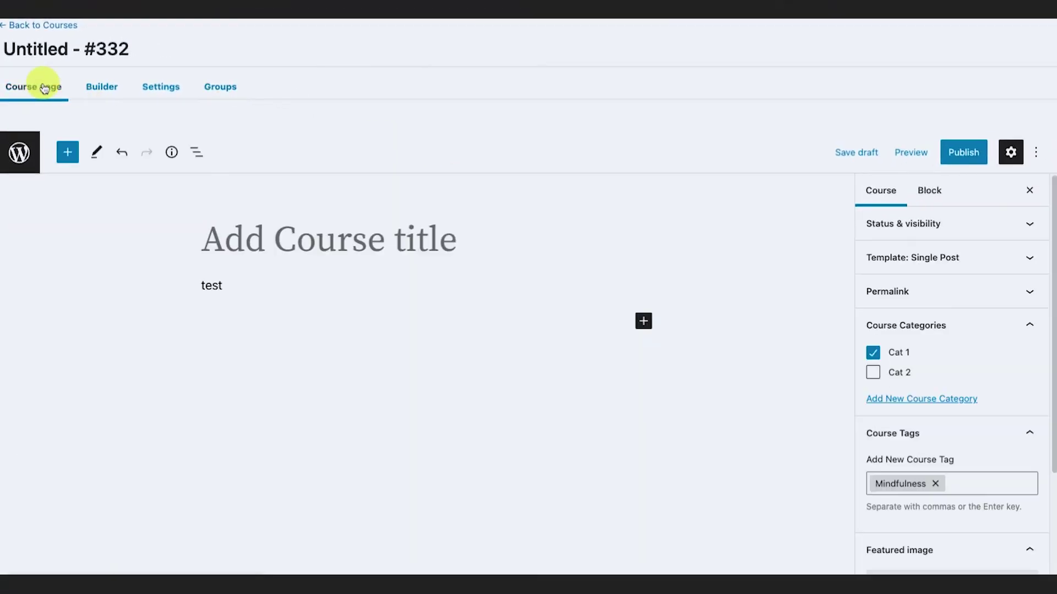